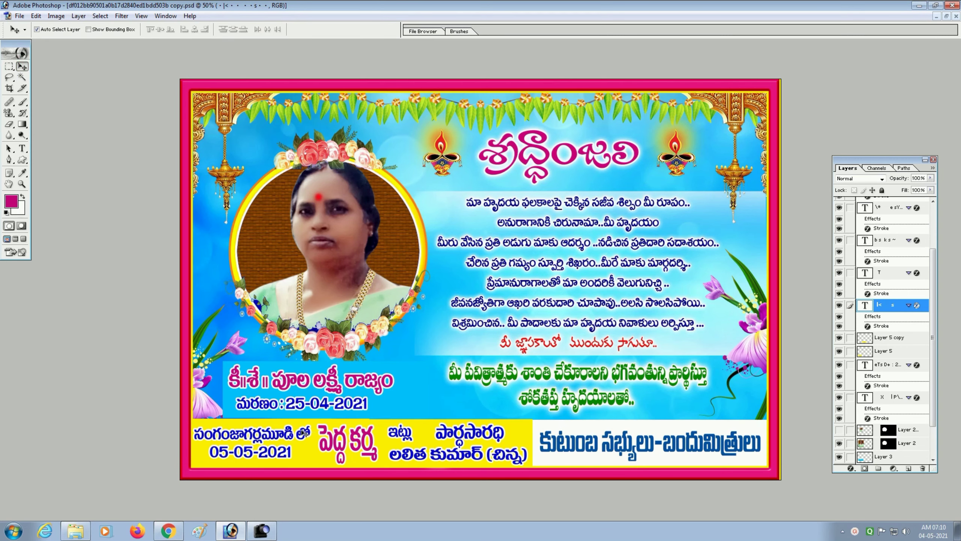
# Fill the family-name box (Layer 5 copy) with a purple sampled from the banner.
pyautogui.keyDown('alt'); pyautogui.moveTo(305, 431); pyautogui.dragTo(306, 428); pyautogui.keyUp('alt')
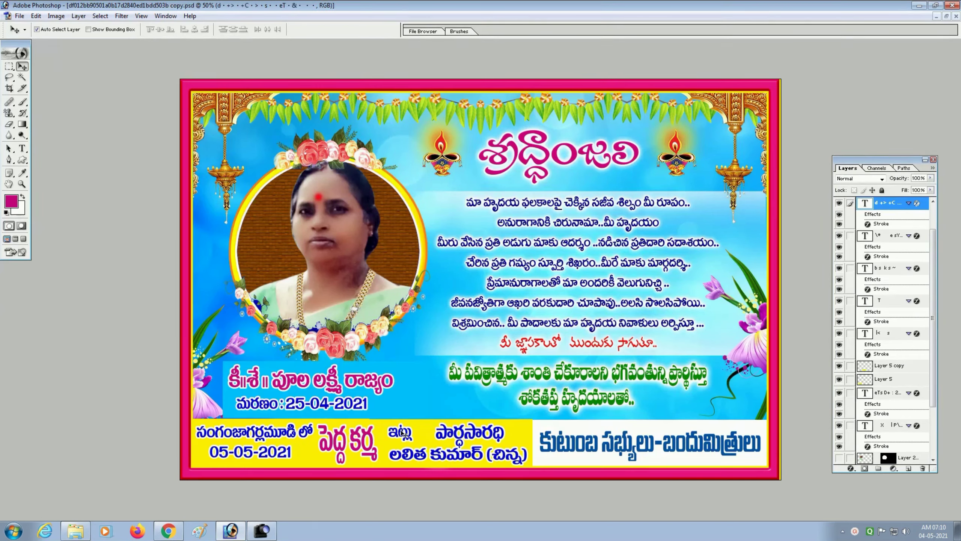
pyautogui.moveTo(403, 433); pyautogui.dragTo(414, 429)
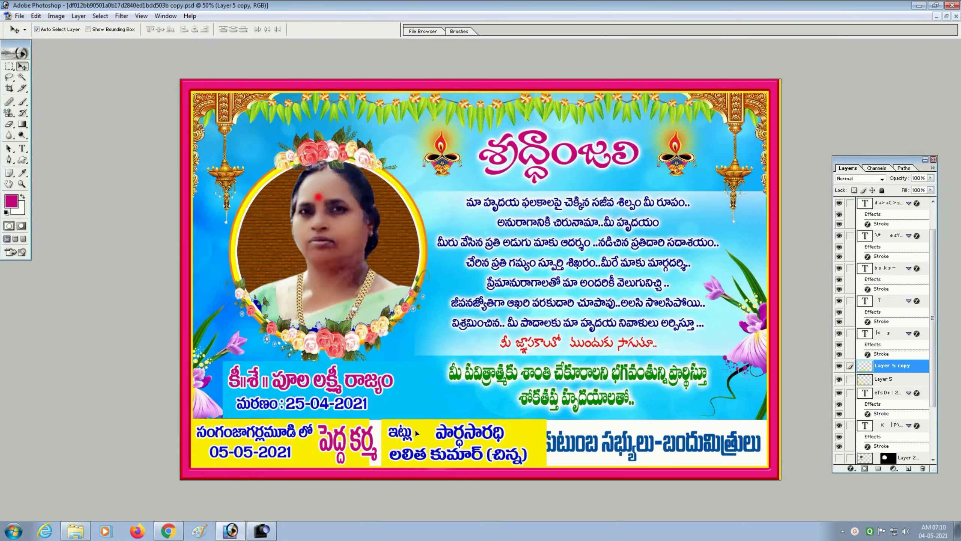
pyautogui.hotkey('ctrl', 'z')
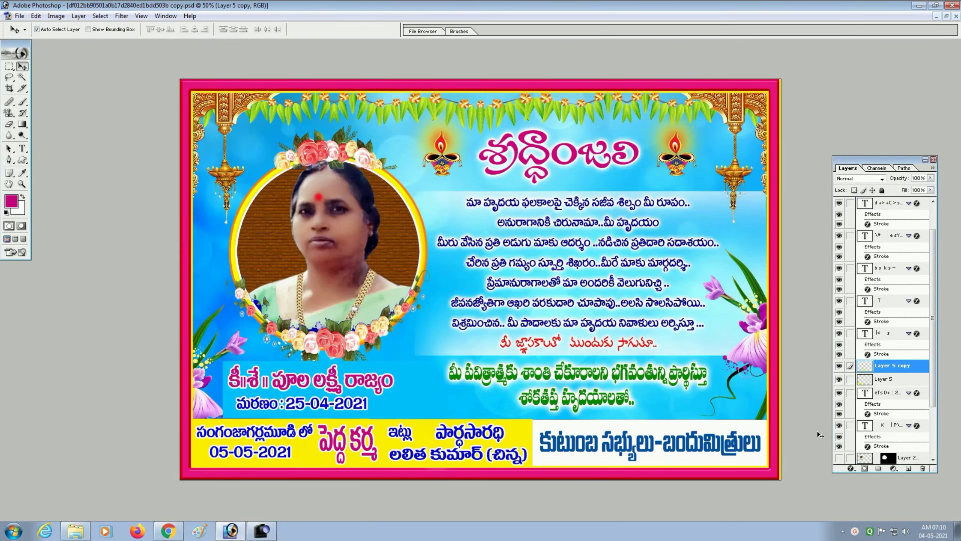
pyautogui.keyDown('ctrl'); pyautogui.click(866, 366); pyautogui.keyUp('ctrl')
pyautogui.click(22, 172)
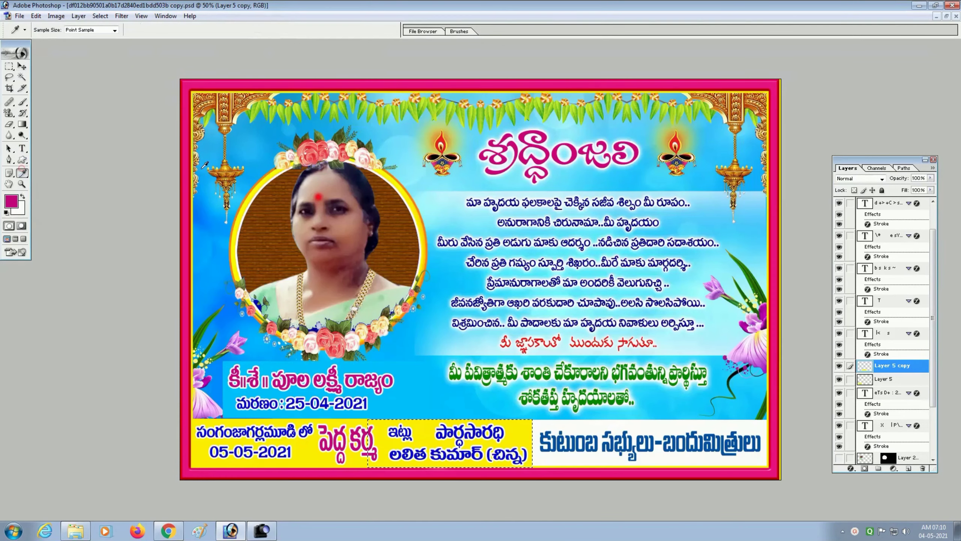
pyautogui.click(243, 143)
pyautogui.hotkey('alt', 'BackSpace')
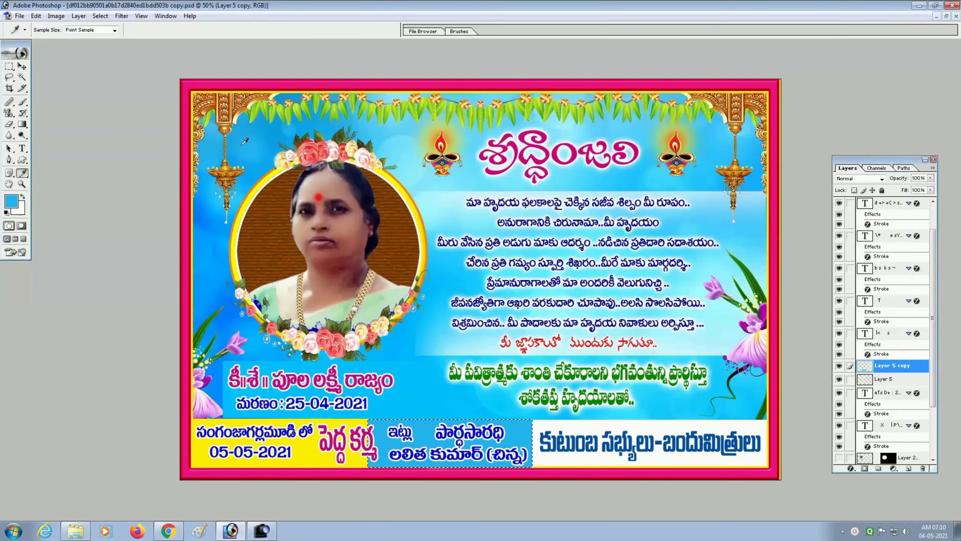
pyautogui.hotkey('ctrl', 'z')
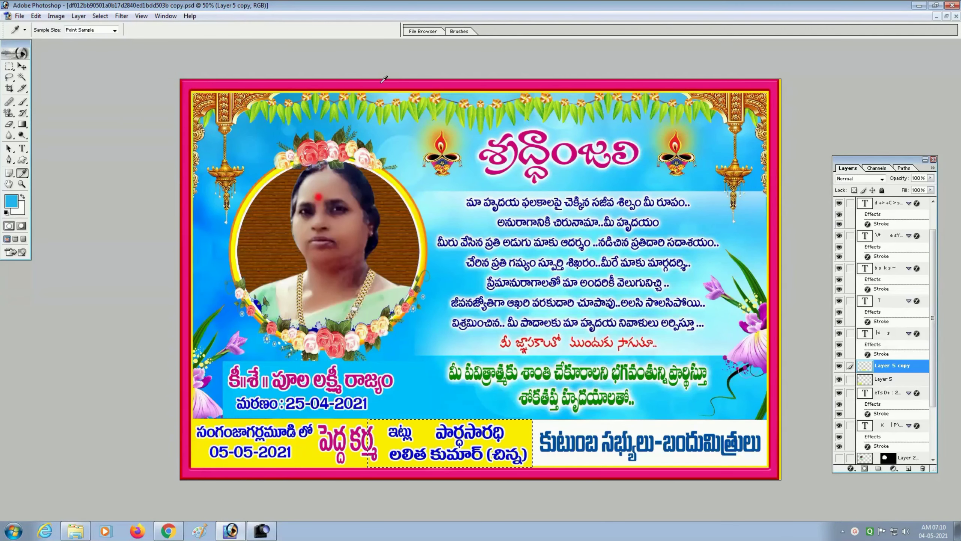
pyautogui.click(768, 354)
pyautogui.hotkey('alt', 'BackSpace')
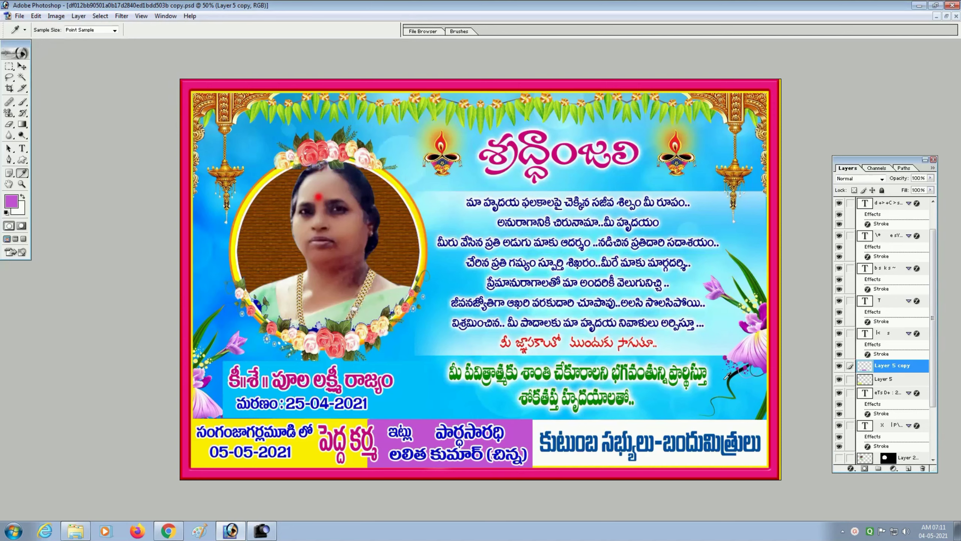
# Narrow the purple box to about 93% width so it begins after the Pedda Karma title.
pyautogui.hotkey('ctrl', 't')
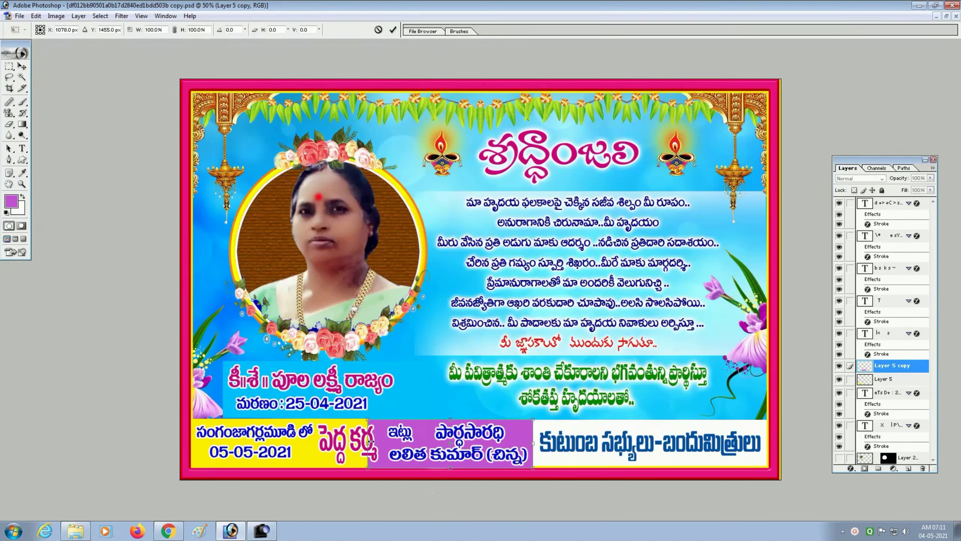
pyautogui.moveTo(369, 442); pyautogui.dragTo(383, 445)
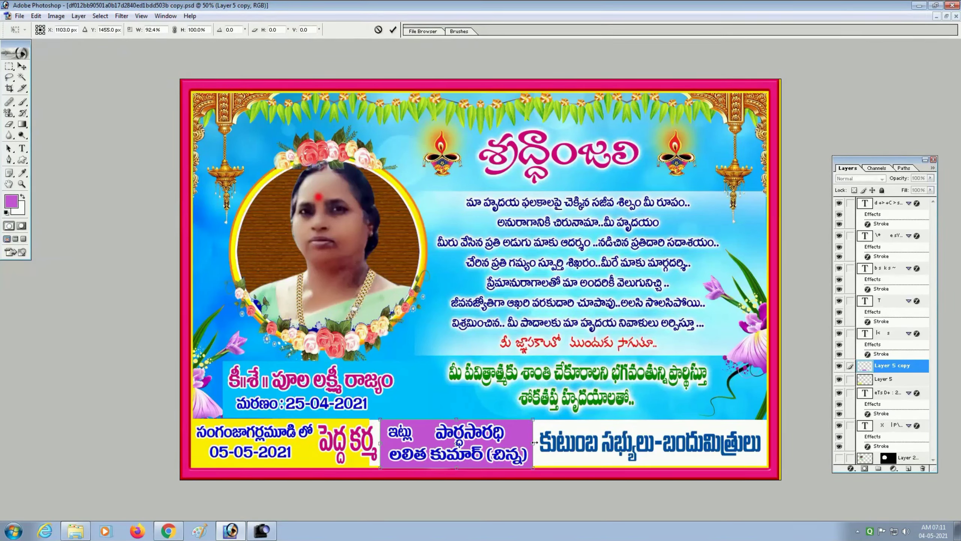
pyautogui.moveTo(534, 442); pyautogui.dragTo(535, 444)
pyautogui.press('Return')
pyautogui.press('i')
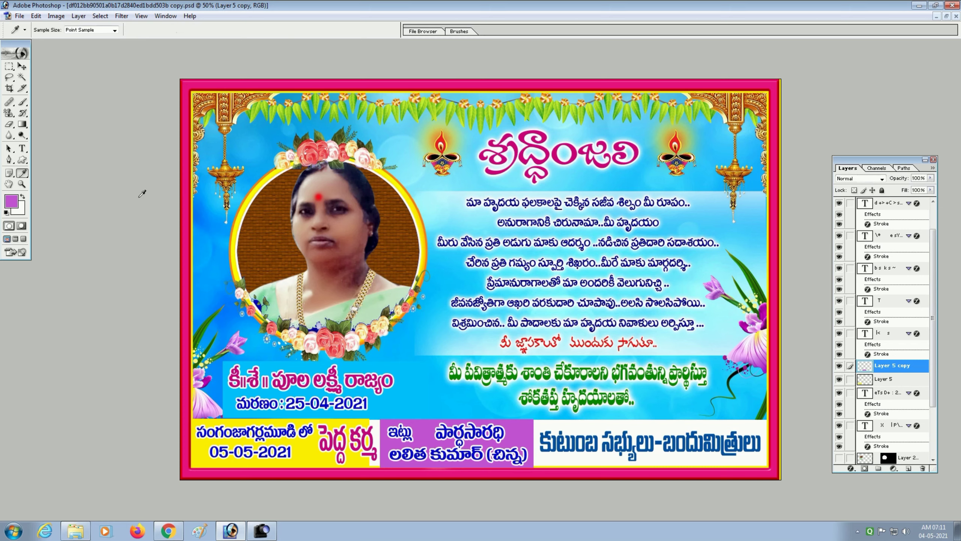
# Stretch Layer 5's yellow village-and-date panel to about 109% width to reach the purple box.
pyautogui.click(22, 67)
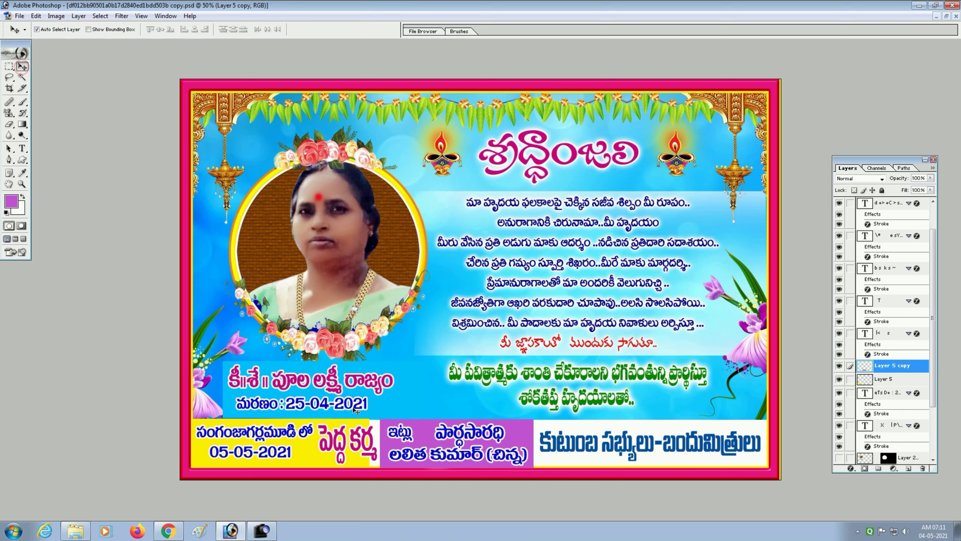
pyautogui.click(324, 458)
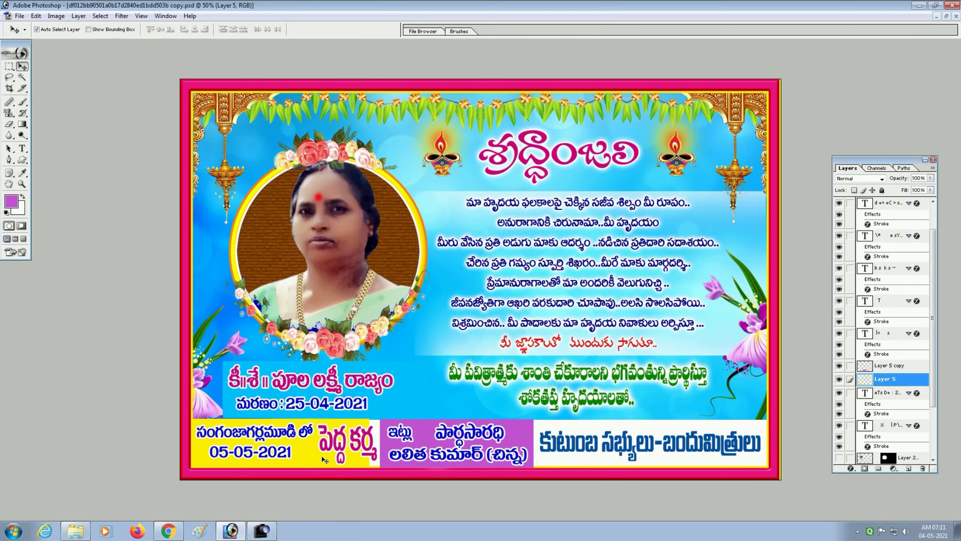
pyautogui.hotkey('ctrl', 't')
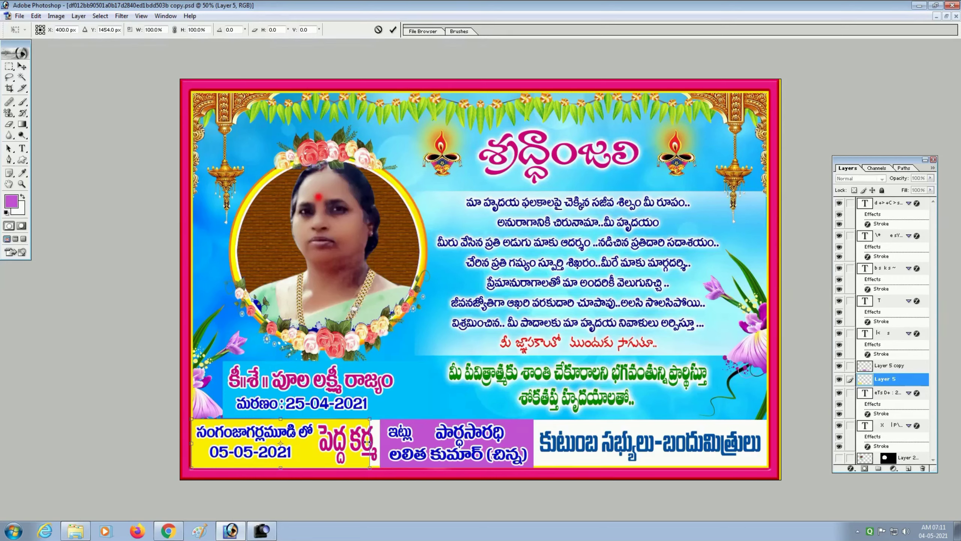
pyautogui.moveTo(367, 442); pyautogui.dragTo(383, 447)
pyautogui.press('Return')
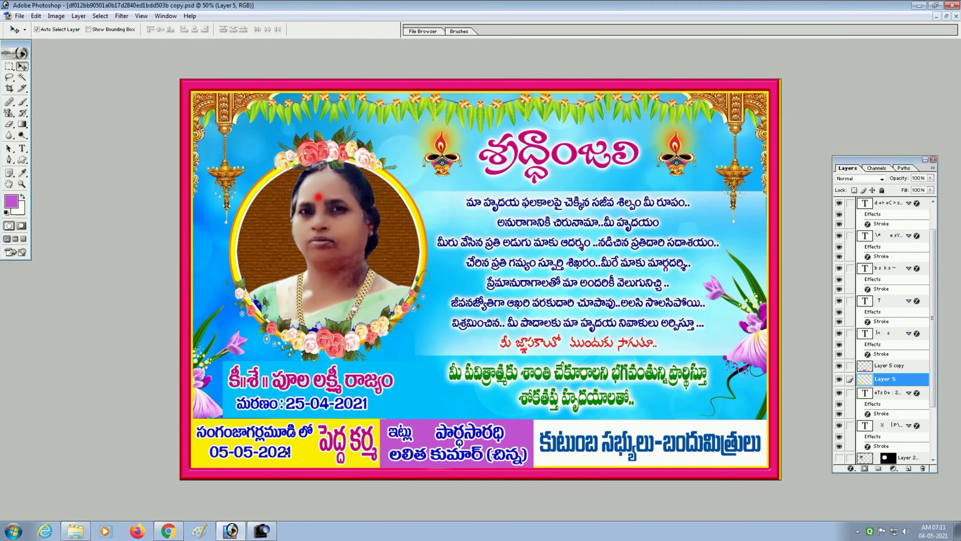
pyautogui.hotkey('ctrl', 't')
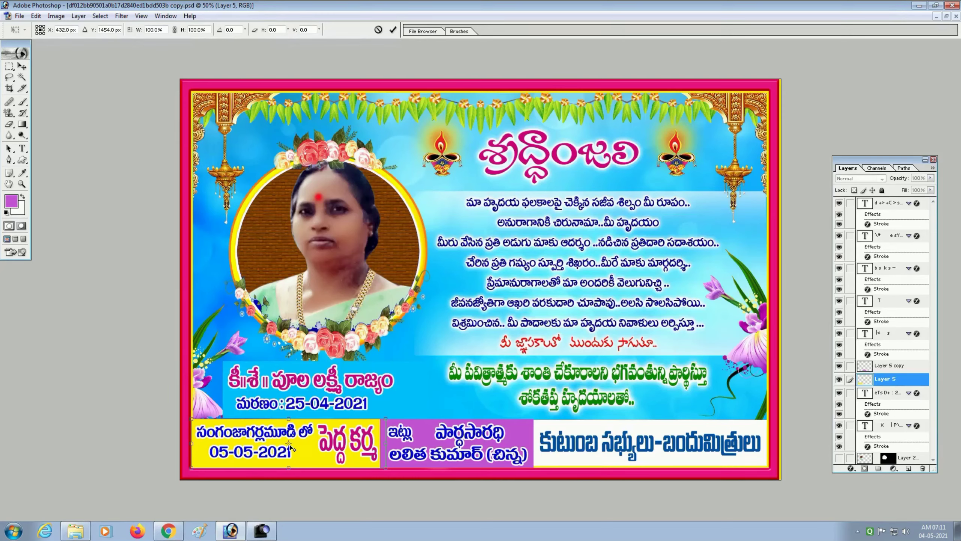
pyautogui.moveTo(289, 444); pyautogui.dragTo(304, 445)
pyautogui.press('Return')
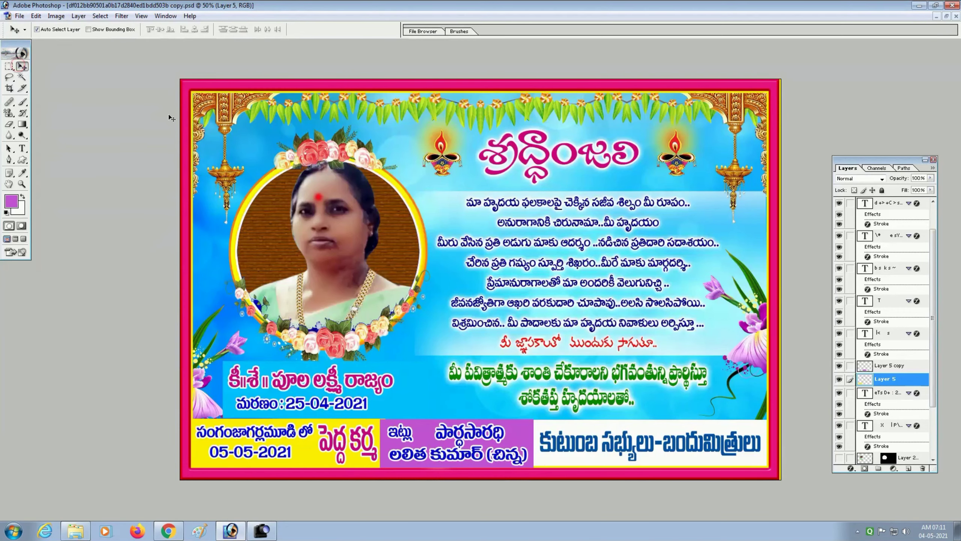
# Cycle through the open documents, past the portrait photo, looking for the tttttt.jpg card.
pyautogui.hotkey('ctrl', 'Tab')
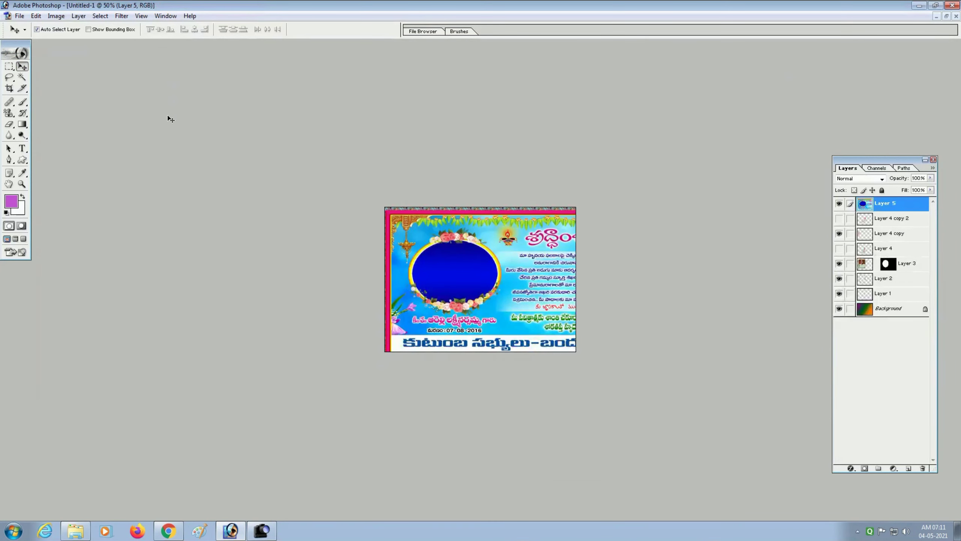
pyautogui.hotkey('ctrl', 'Tab')
pyautogui.hotkey('ctrl', 'Tab')
pyautogui.hotkey('ctrl', 'Tab')
pyautogui.hotkey('ctrl', 'Tab')
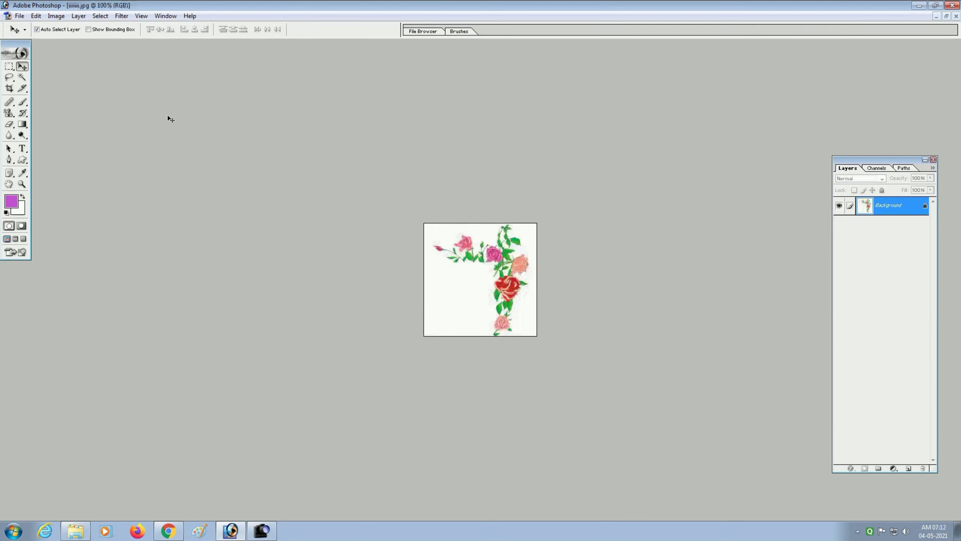
pyautogui.hotkey('ctrl', 'Tab')
pyautogui.hotkey('ctrl', 'Tab')
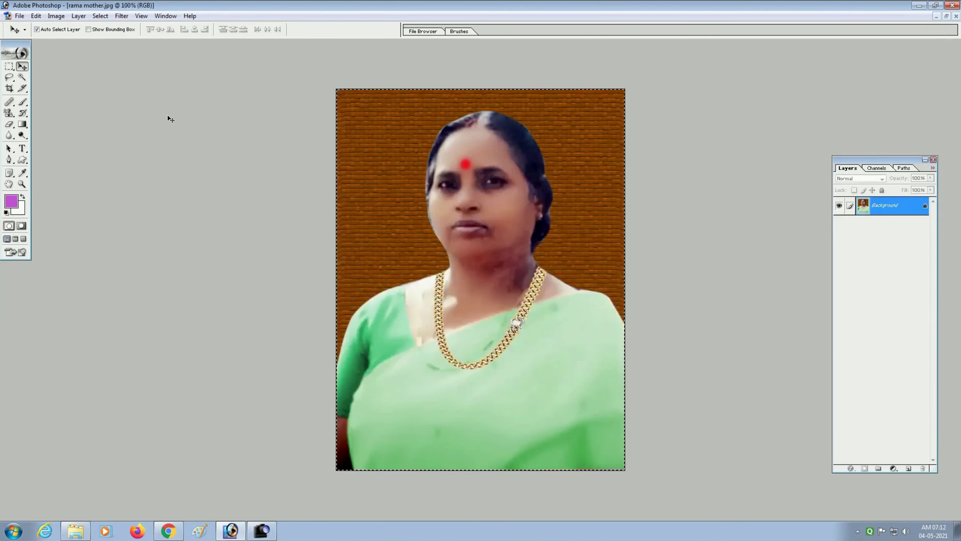
pyautogui.hotkey('ctrl', 'Tab')
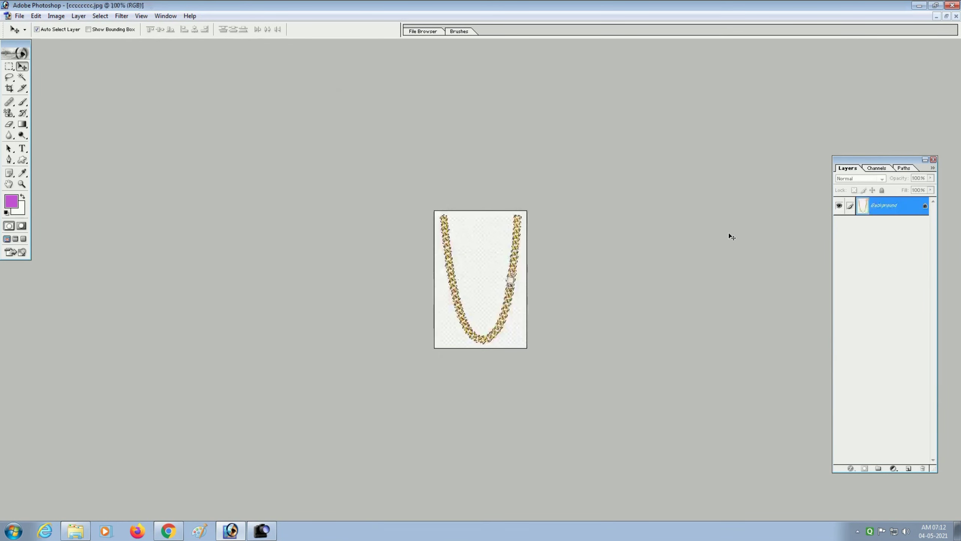
pyautogui.hotkey('ctrl', 'Tab')
pyautogui.hotkey('ctrl', 'Tab')
pyautogui.hotkey('ctrl', 'Tab')
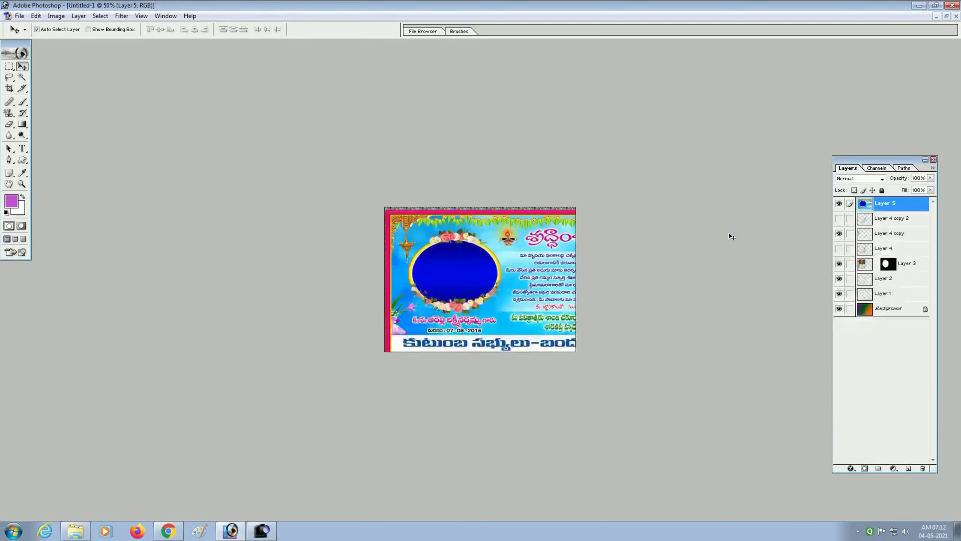
pyautogui.hotkey('ctrl', 'Tab')
pyautogui.hotkey('ctrl', 'Tab')
pyautogui.hotkey('ctrl', 'Tab')
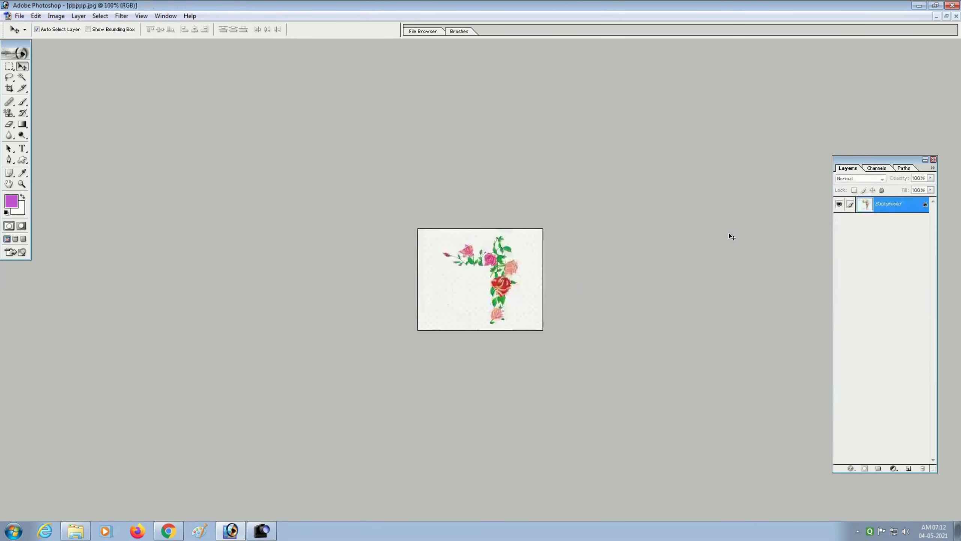
pyautogui.hotkey('ctrl', 'Tab')
pyautogui.hotkey('ctrl', 'Tab')
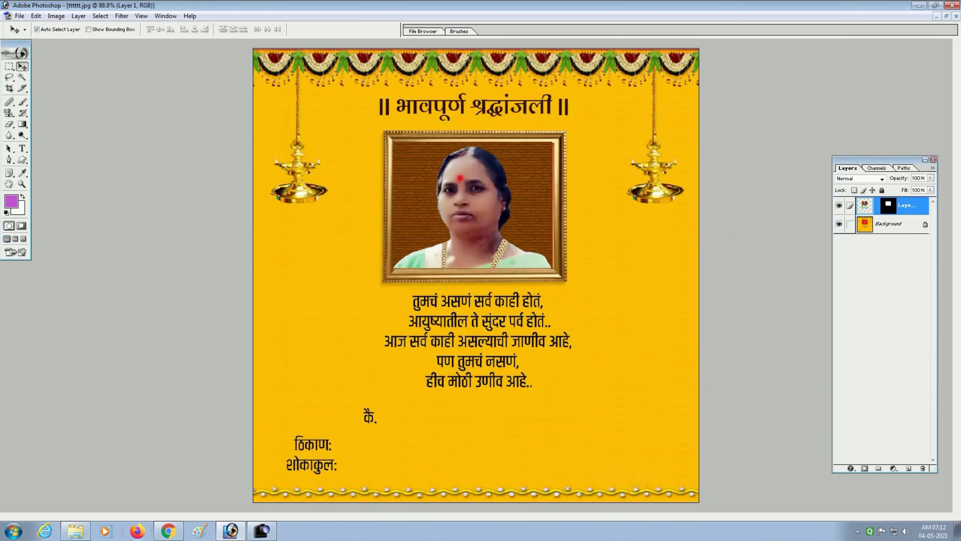
pyautogui.click(170, 531)
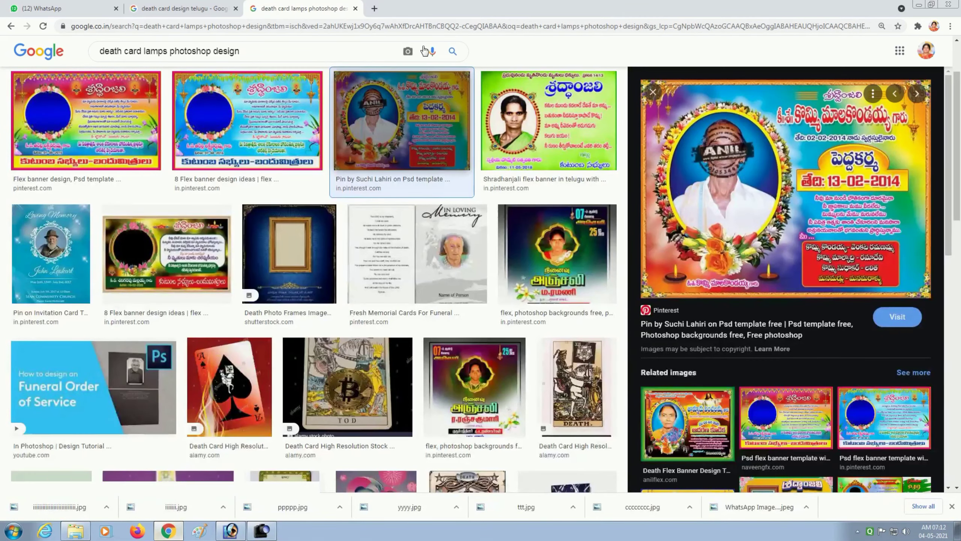
pyautogui.click(78, 10)
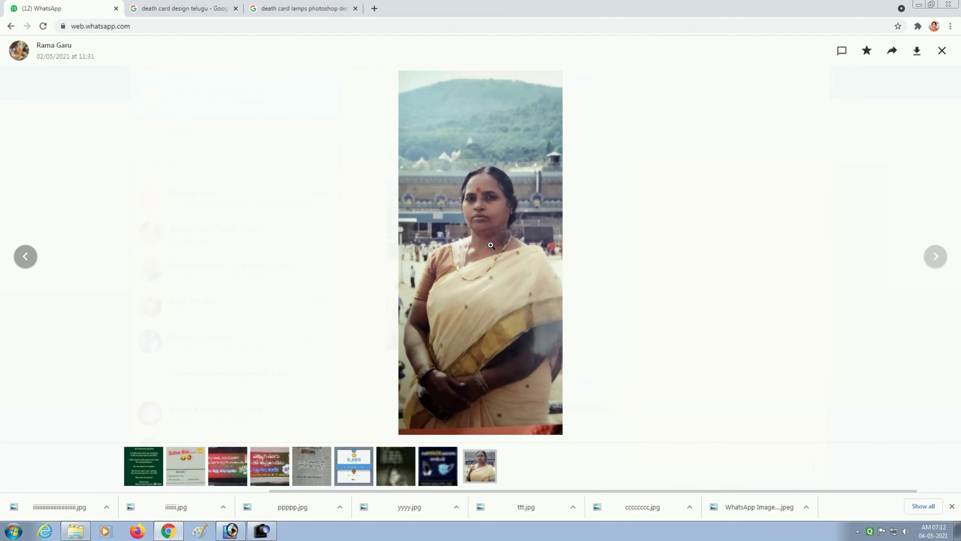
pyautogui.hotkey('ctrl', '+')
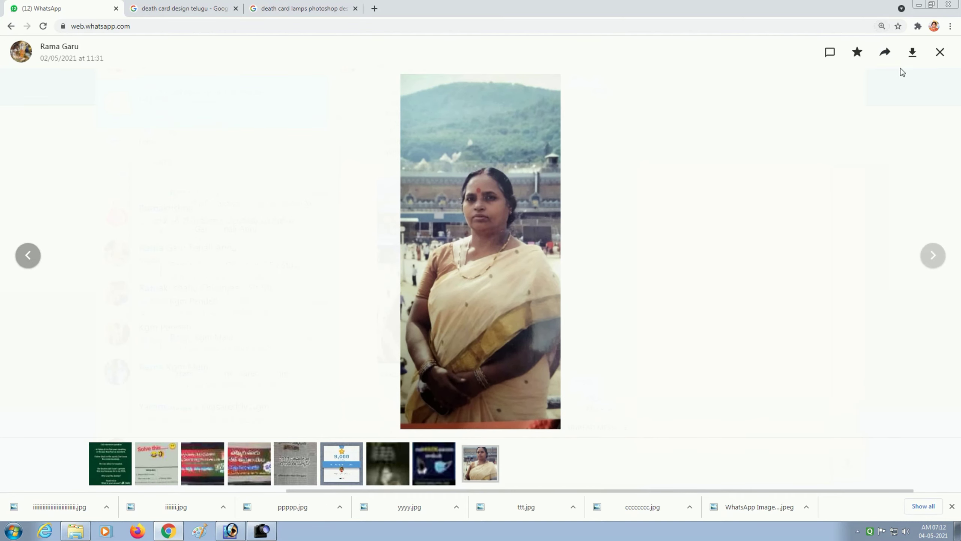
pyautogui.click(881, 25)
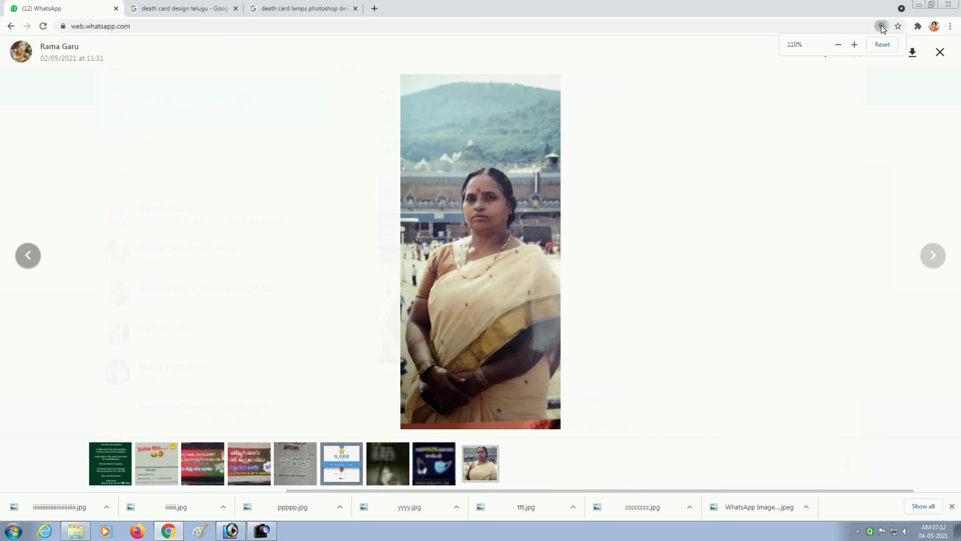
pyautogui.click(853, 44)
pyautogui.click(855, 44)
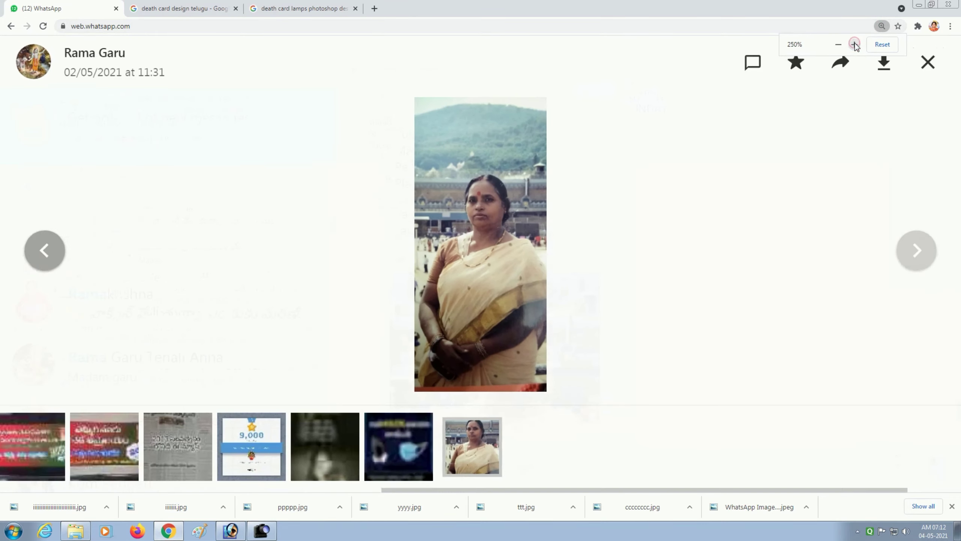
pyautogui.click(855, 44)
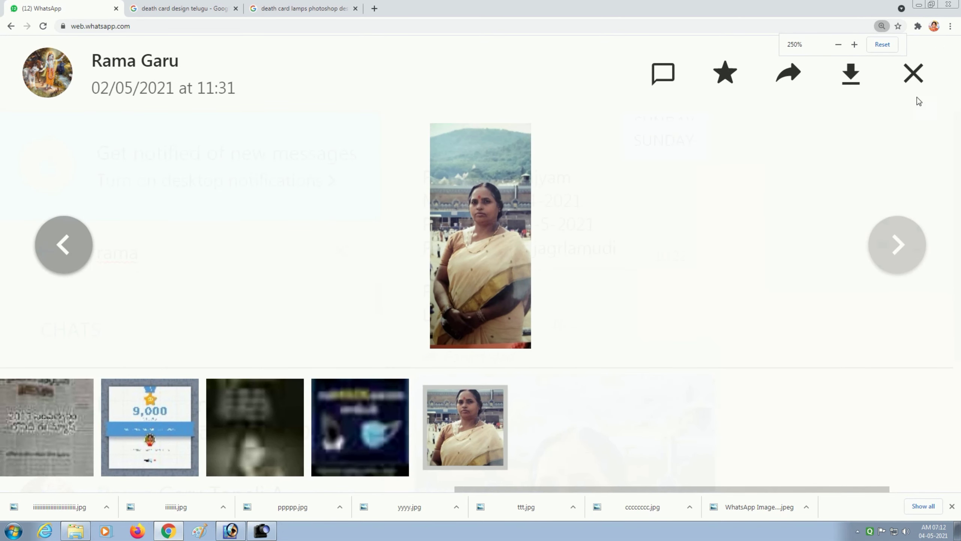
pyautogui.click(227, 532)
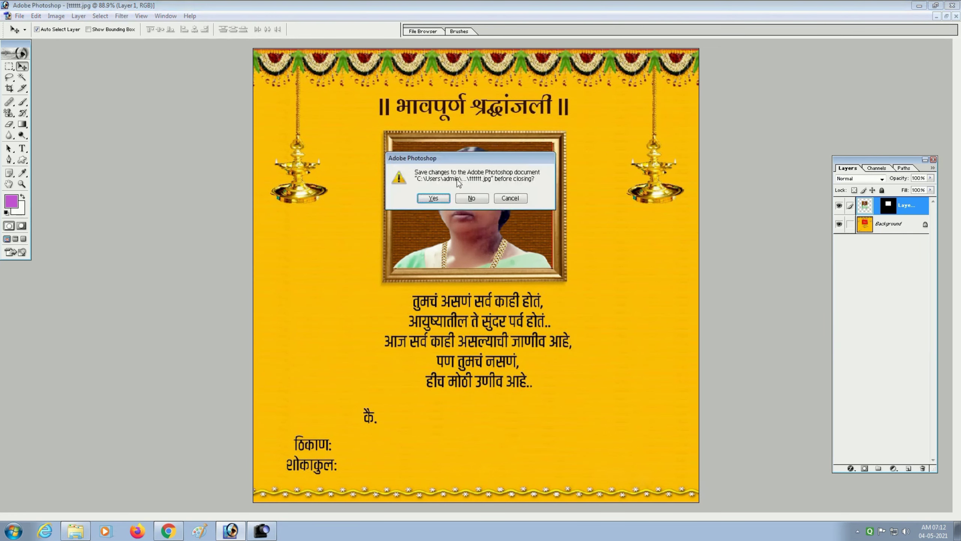
# Close tttttt.jpg without saving and clear the portrait's selection.
pyautogui.click(472, 198)
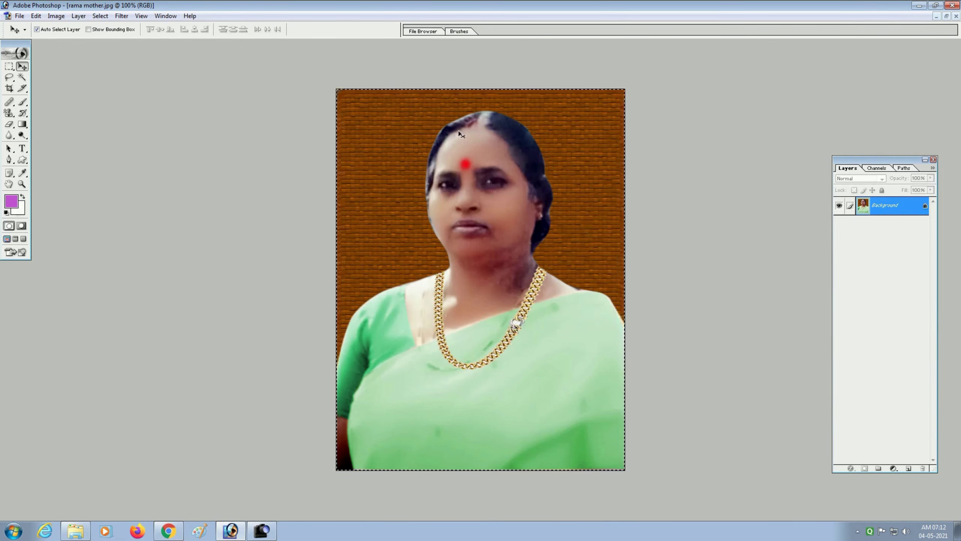
pyautogui.hotkey('ctrl', 'd')
pyautogui.click(455, 278)
pyautogui.click(479, 289)
# Close cccccccc.jpg discarding changes, bring the Shraddhanjali banner forward, and switch to Chrome.
pyautogui.hotkey('ctrl', 'Tab')
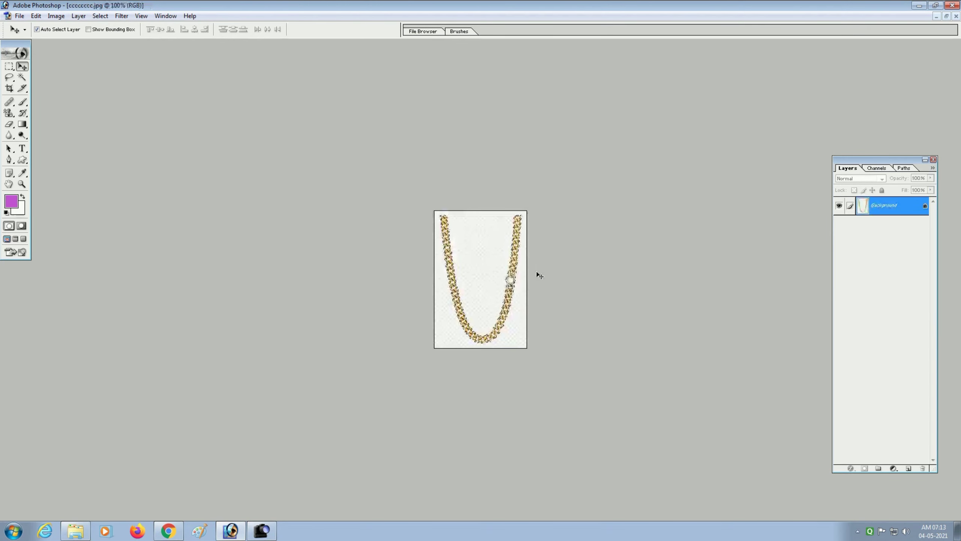
pyautogui.hotkey('ctrl', '+')
pyautogui.hotkey('ctrl', '+')
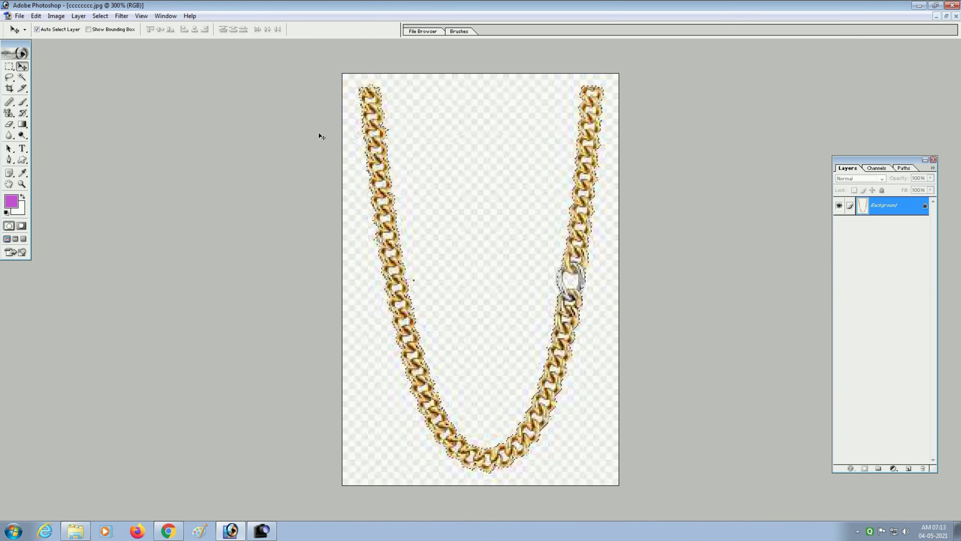
pyautogui.hotkey('ctrl', 'd')
pyautogui.hotkey('ctrl', 'w')
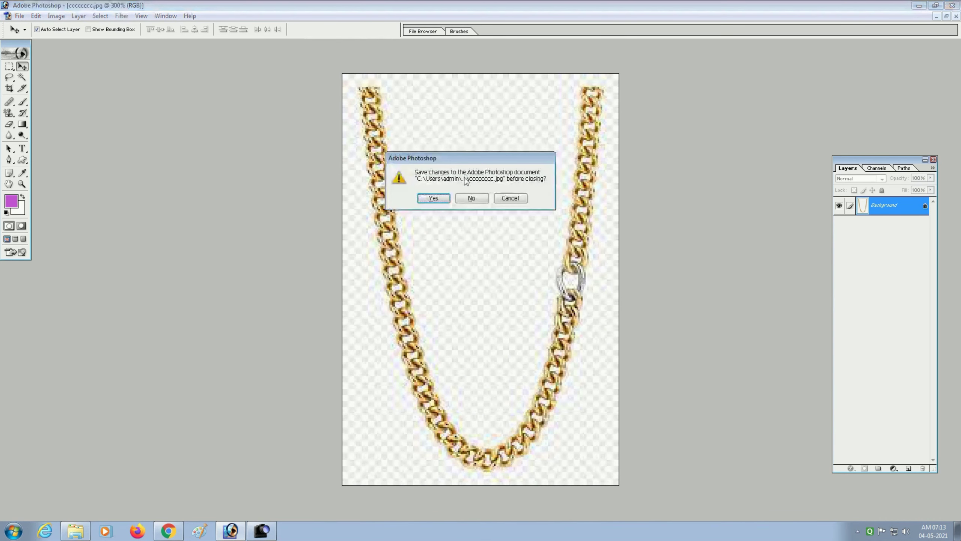
pyautogui.click(468, 199)
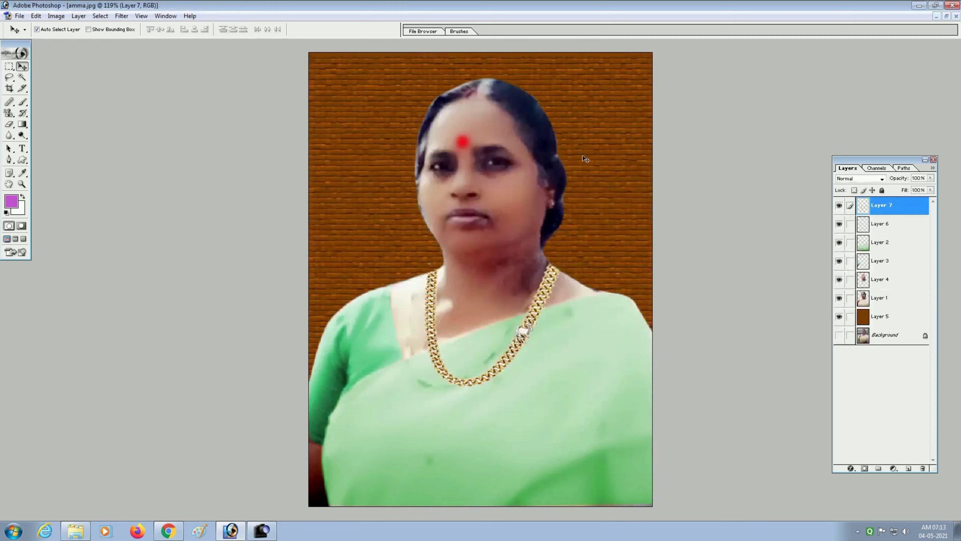
pyautogui.hotkey('ctrl', 'Tab')
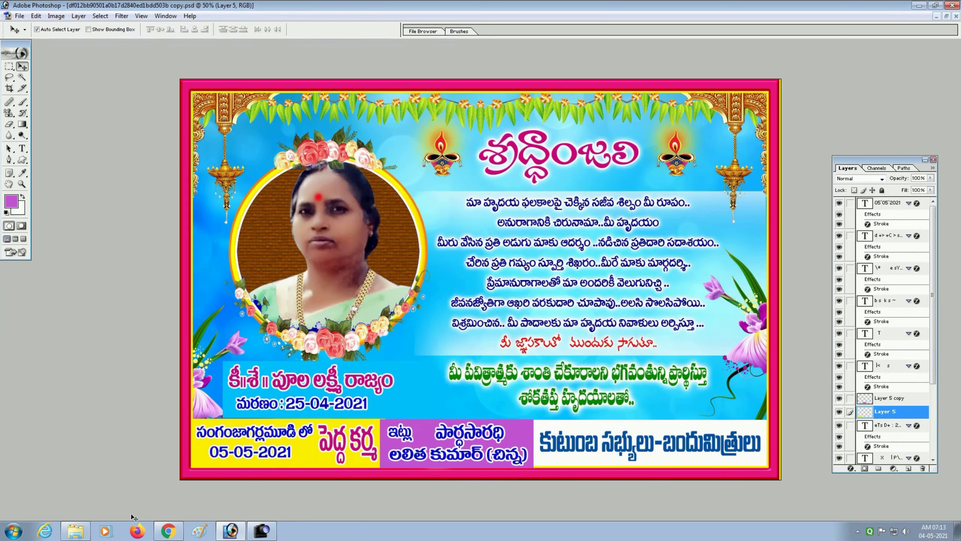
pyautogui.moveTo(76, 532)
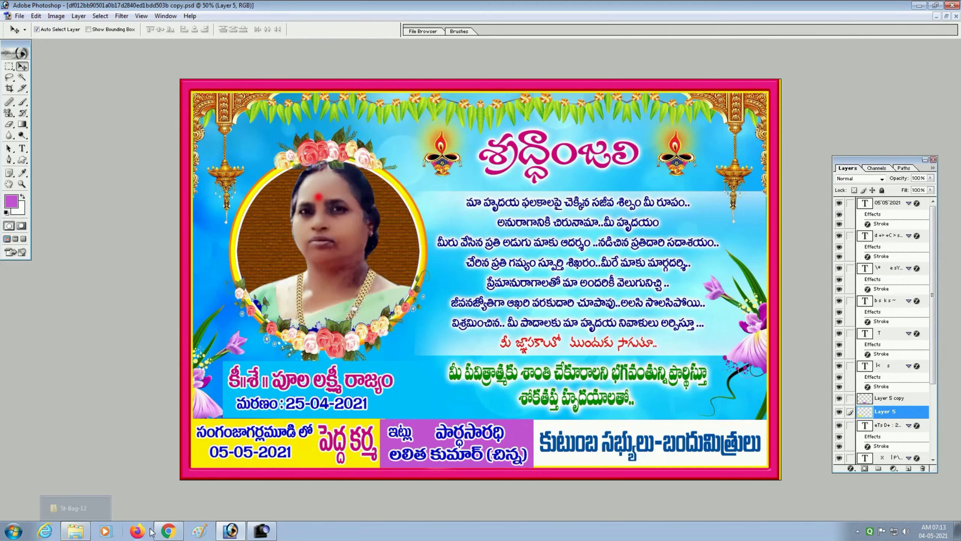
pyautogui.click(168, 530)
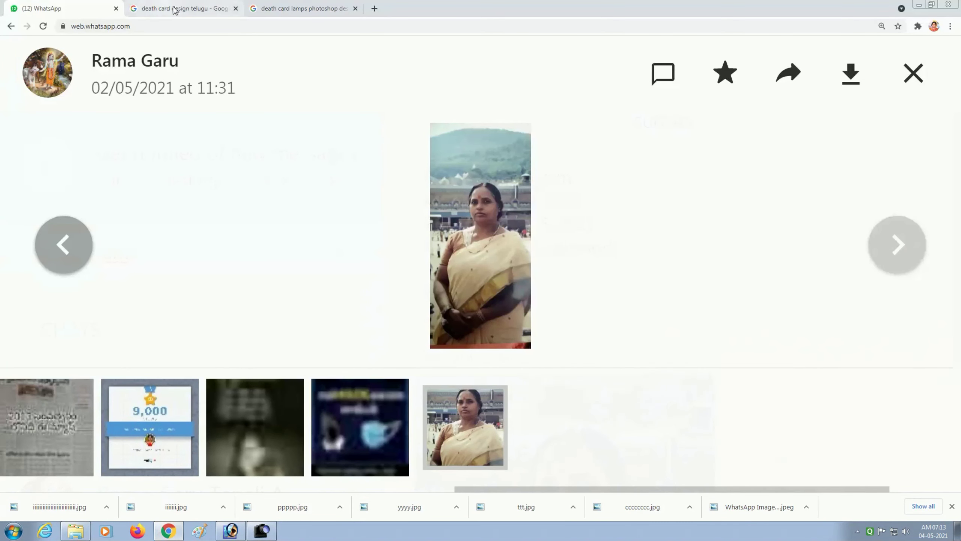
# Preview two Shraddhanjali banner templates in the 'death card design telugu' image results, then minimize Chrome.
pyautogui.click(175, 9)
pyautogui.scroll(5, 303, 165)
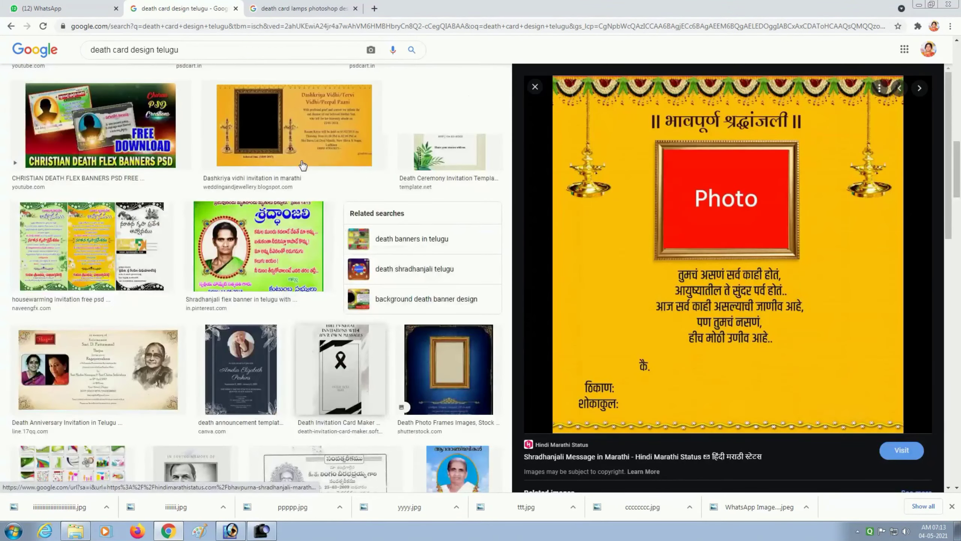
pyautogui.scroll(5, 303, 165)
pyautogui.scroll(5, 306, 197)
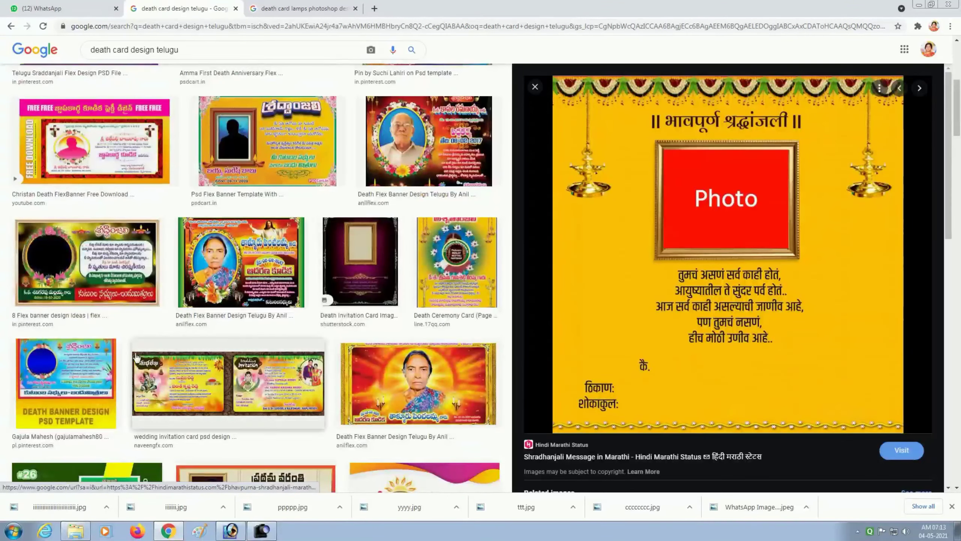
pyautogui.click(82, 374)
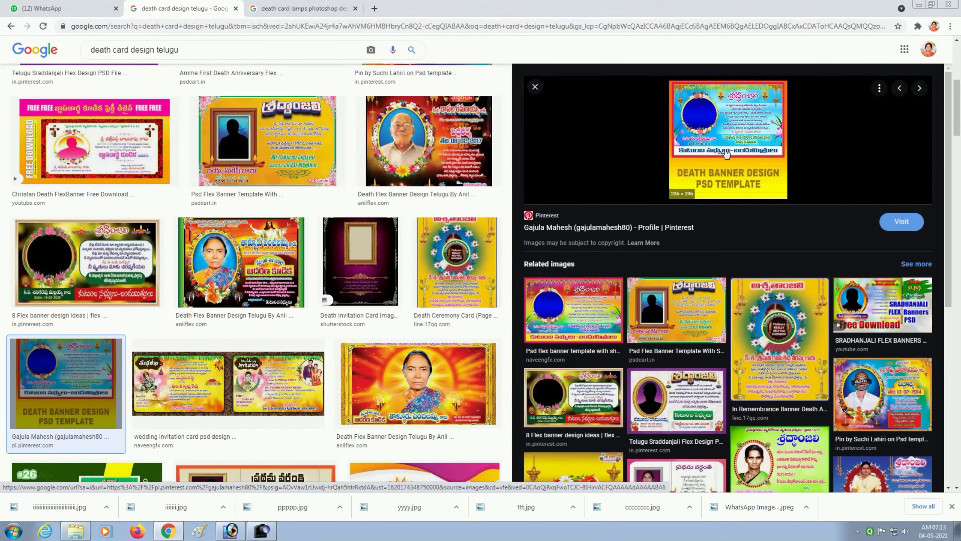
pyautogui.click(580, 324)
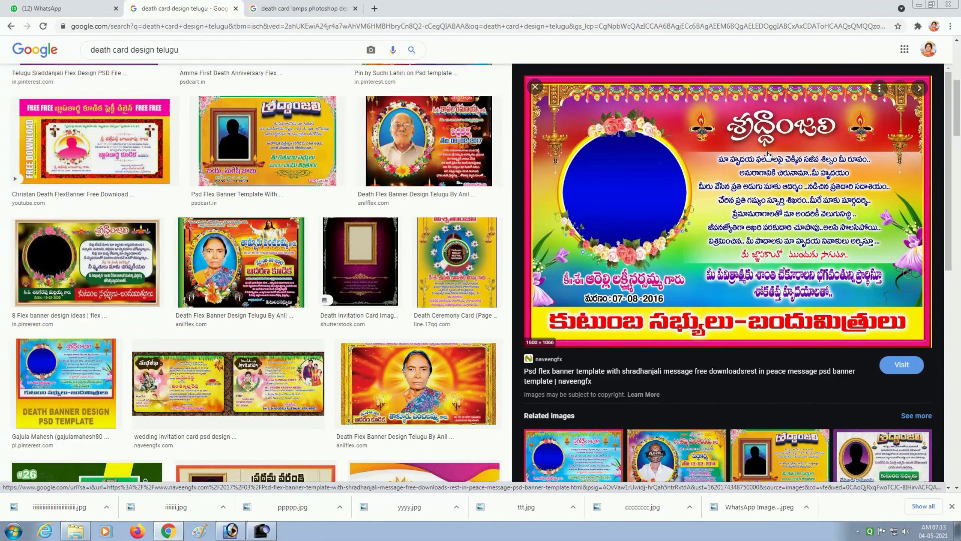
pyautogui.click(919, 6)
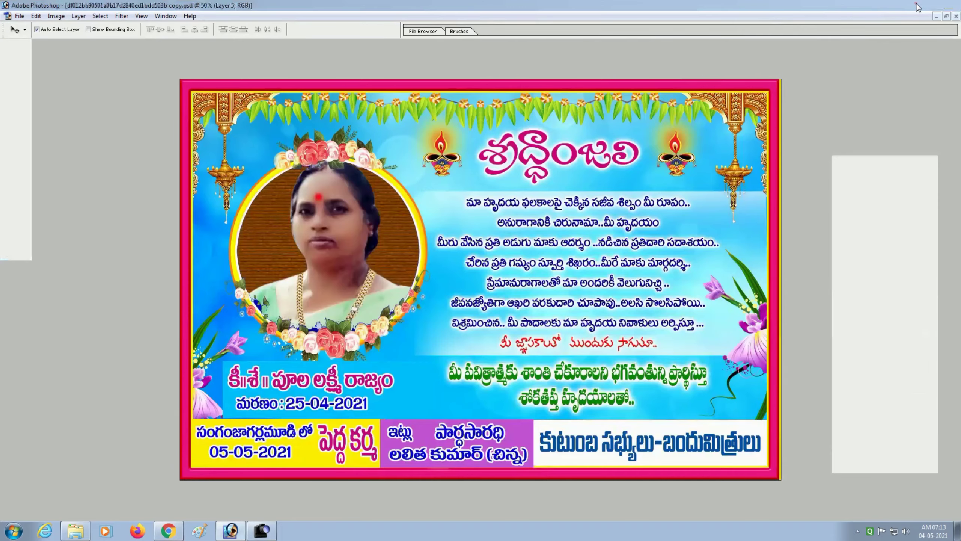
pyautogui.click(919, 6)
pyautogui.click(135, 102)
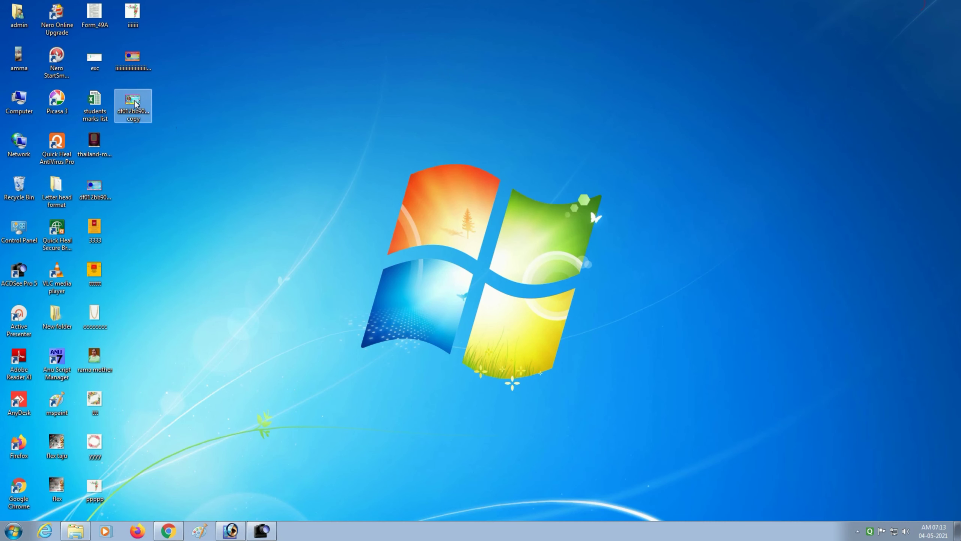
pyautogui.rightClick(135, 102)
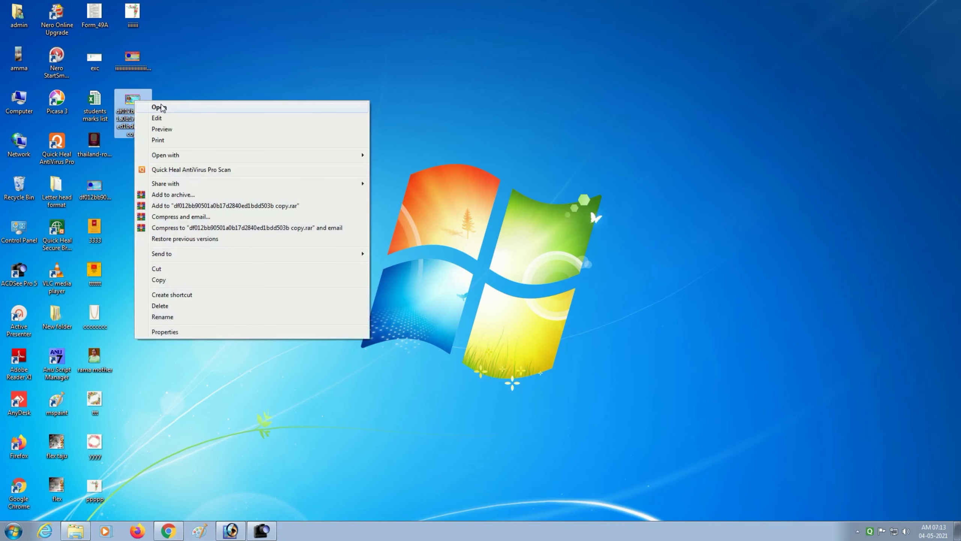
pyautogui.click(167, 130)
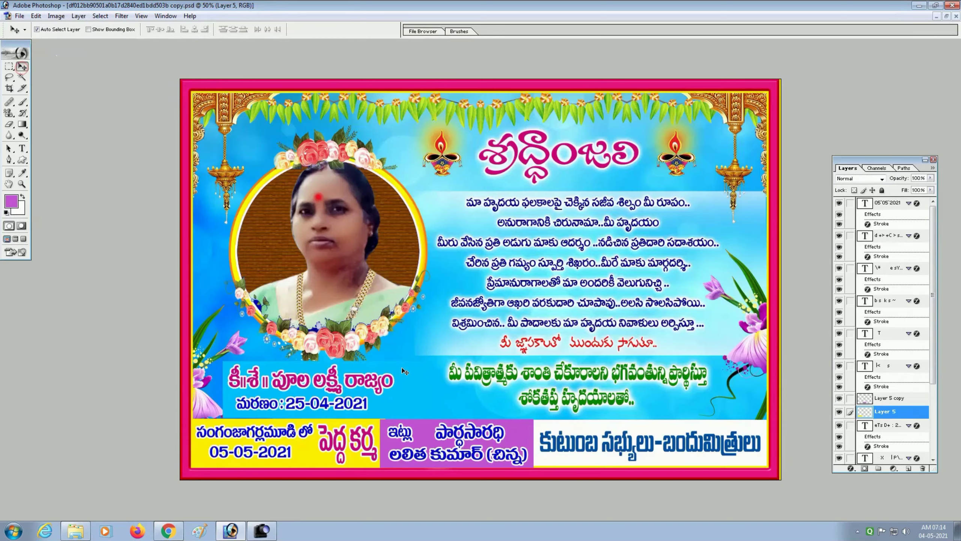
# Select the Pedda Karma text layer and add a Stroke layer style.
pyautogui.hotkey('ctrl', '+')
pyautogui.hotkey('ctrl', '+')
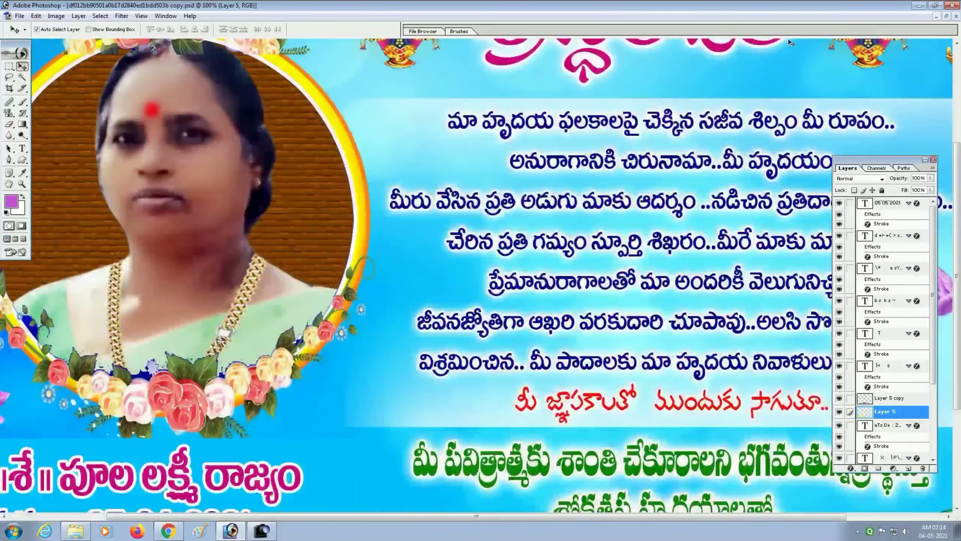
pyautogui.hotkey('ctrl', '+')
pyautogui.scroll(-10, 73, 429)
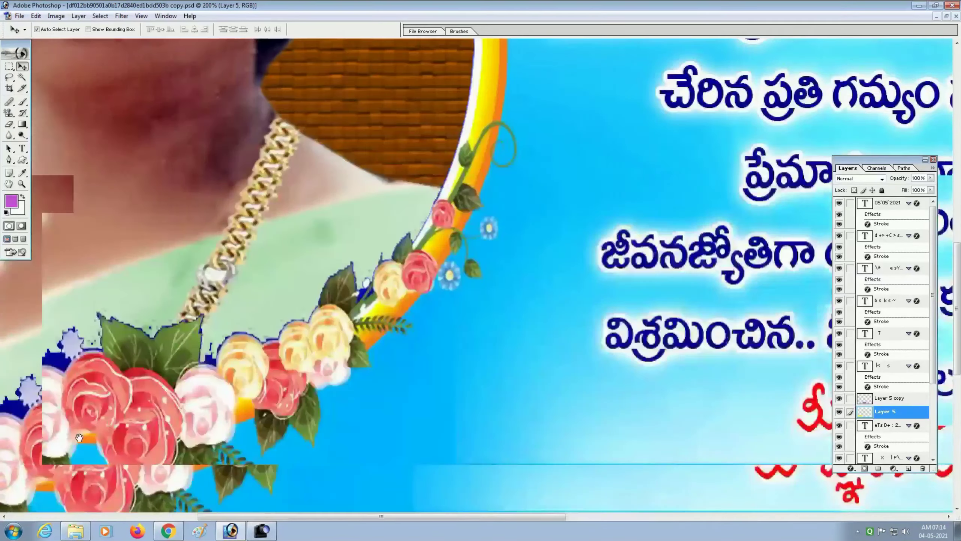
pyautogui.hscroll(-5, 265, 378)
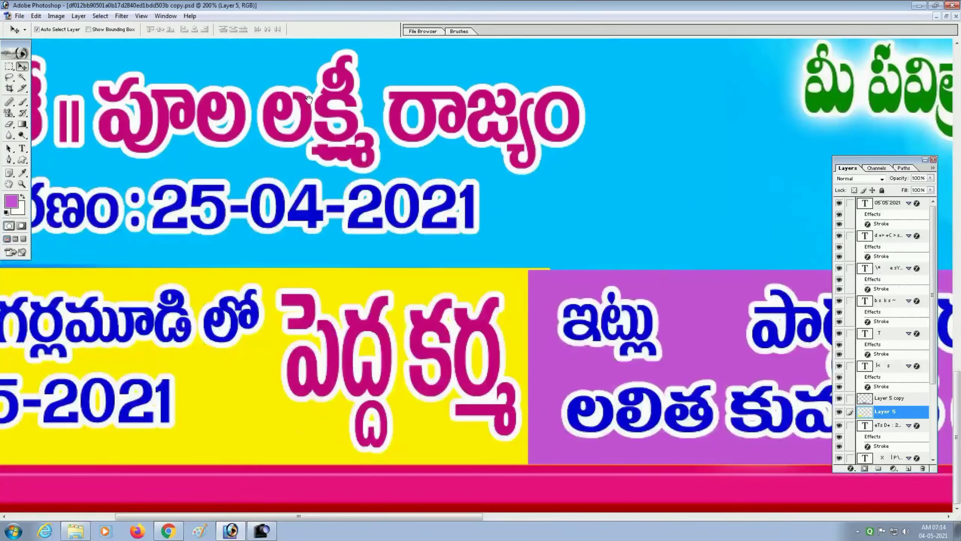
pyautogui.click(473, 330)
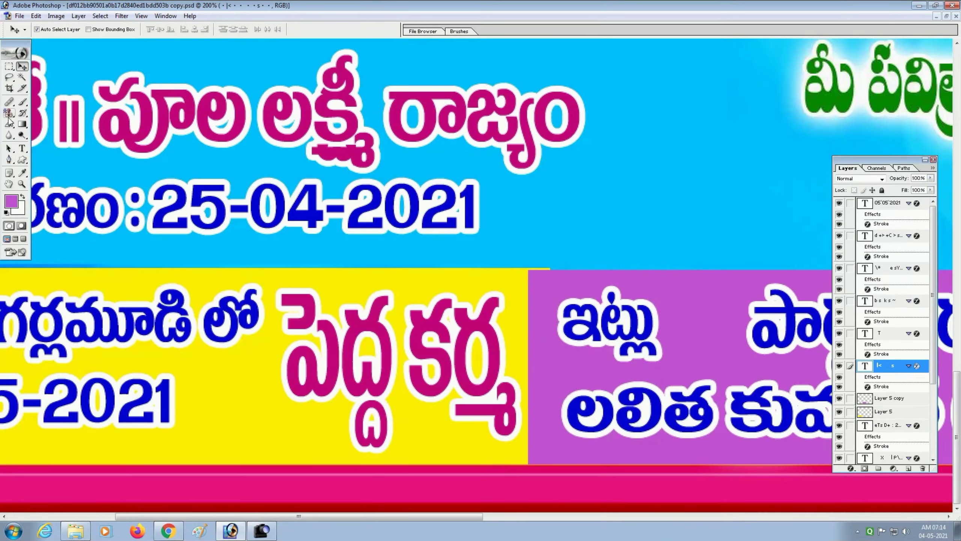
pyautogui.click(850, 468)
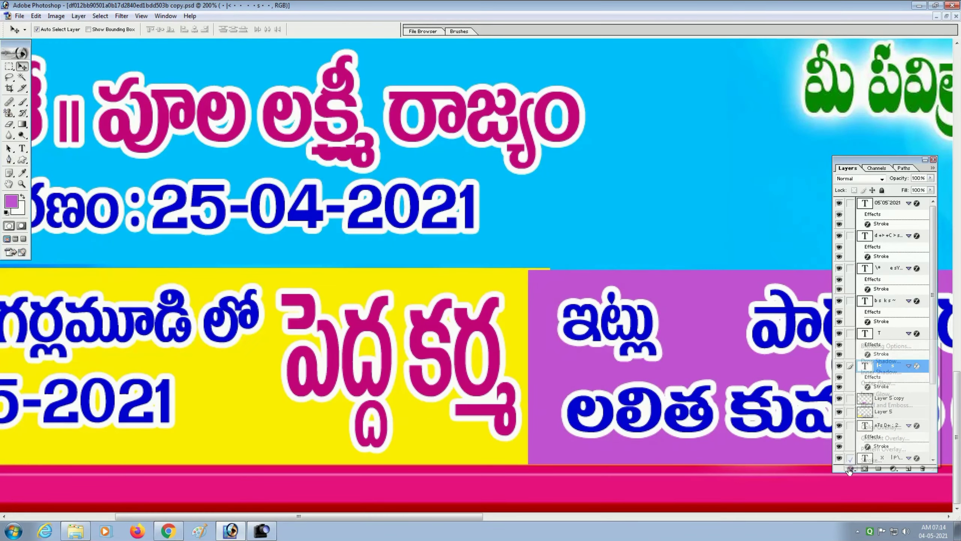
pyautogui.click(869, 459)
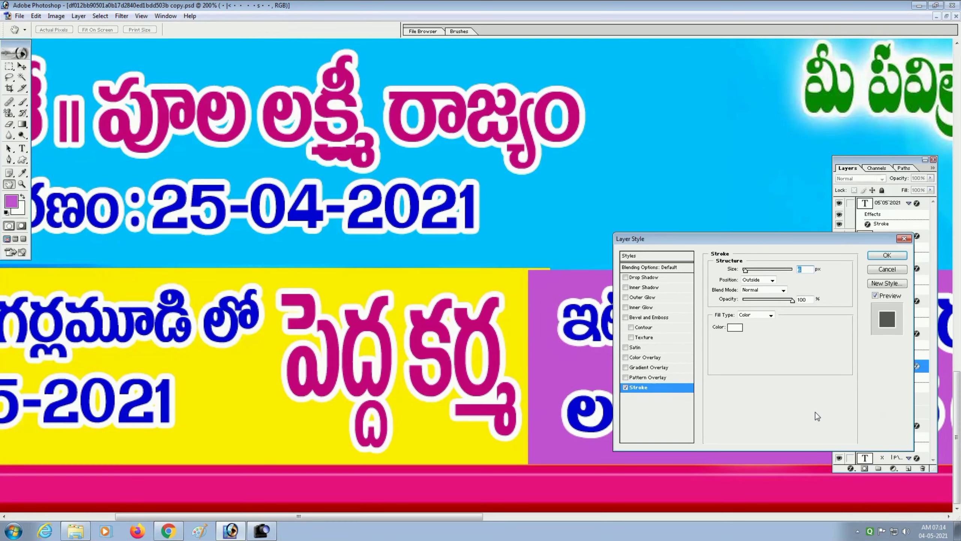
# Set the stroke colour to 0F0F0F and size to 3 px, and apply it.
pyautogui.click(734, 327)
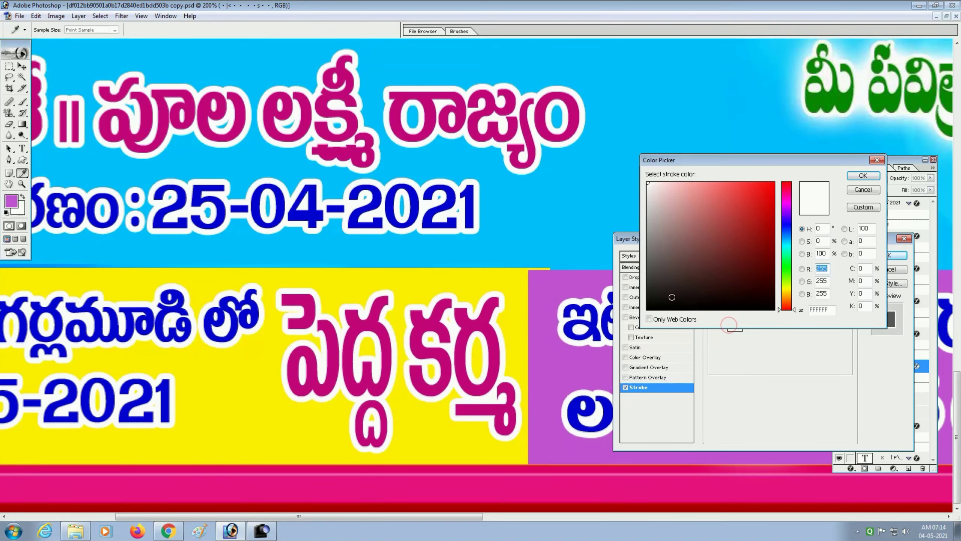
pyautogui.click(657, 282)
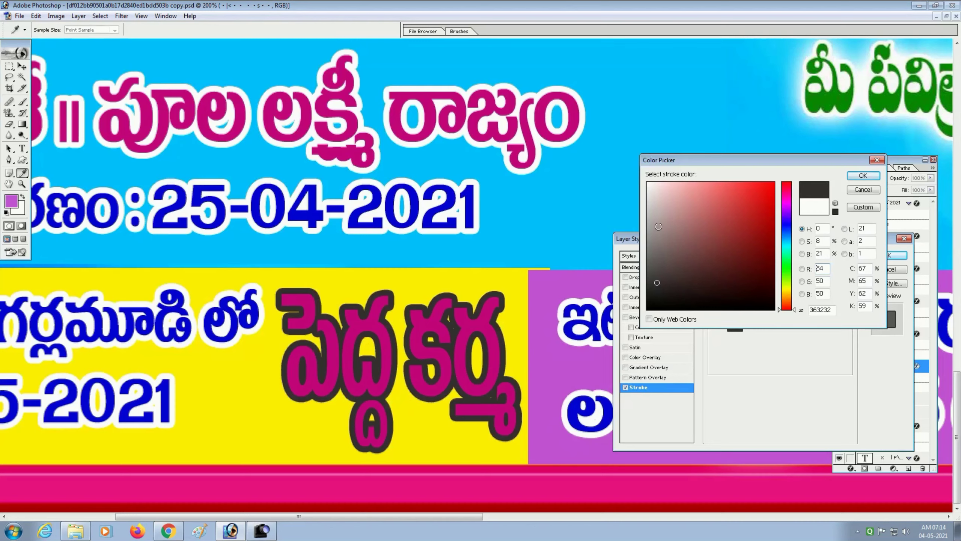
pyautogui.click(652, 245)
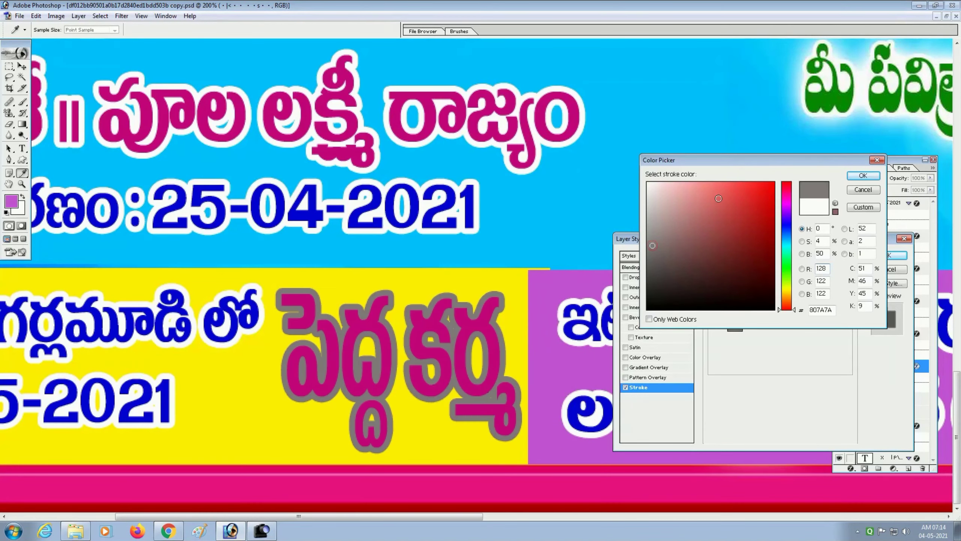
pyautogui.click(651, 301)
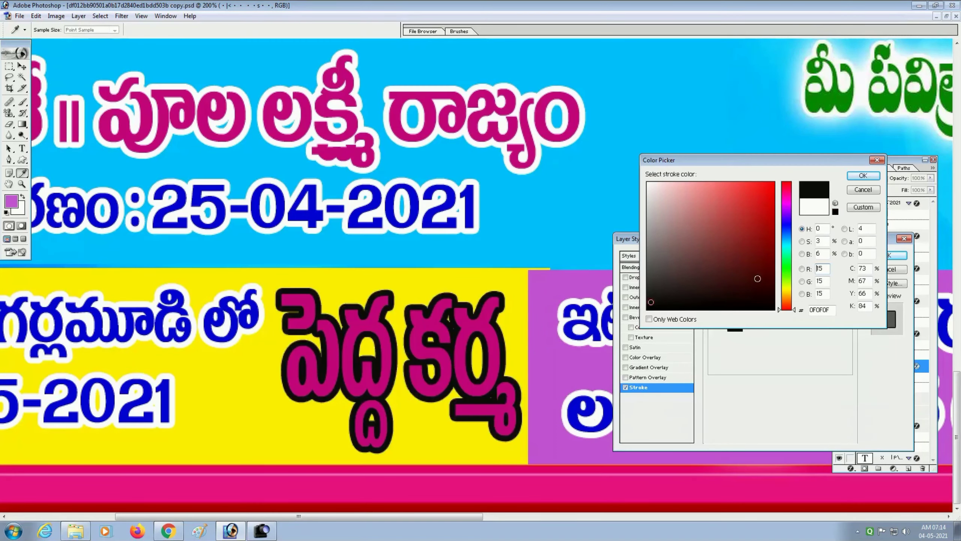
pyautogui.click(862, 176)
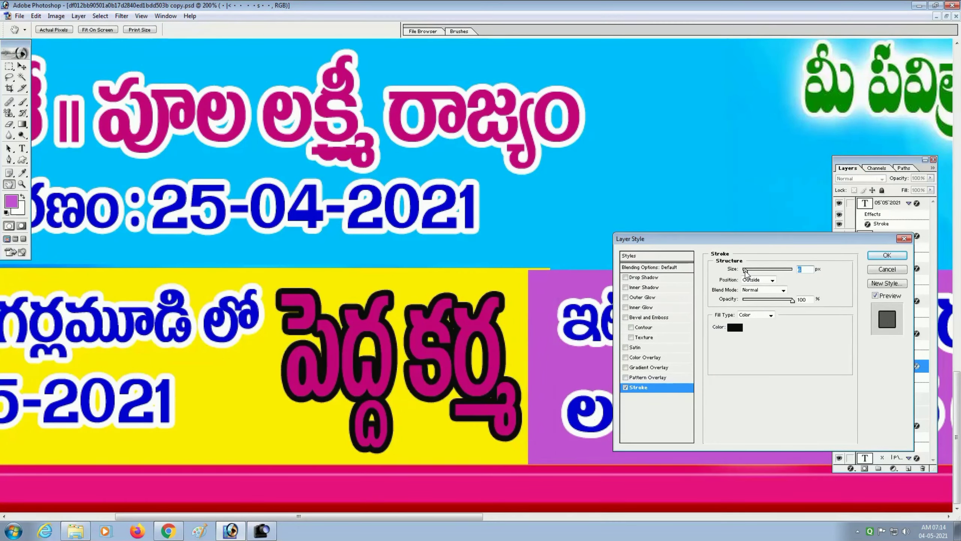
pyautogui.moveTo(746, 270); pyautogui.dragTo(744, 269)
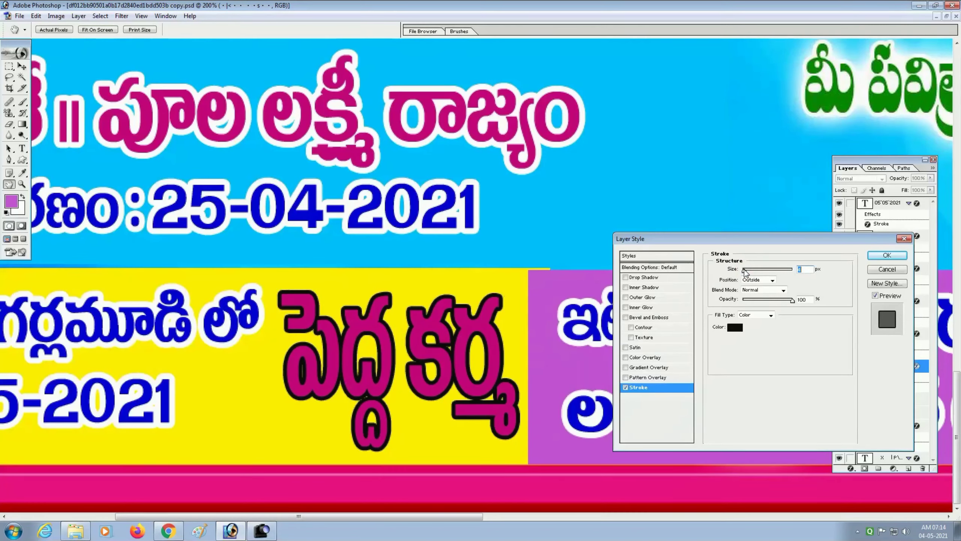
pyautogui.click(873, 257)
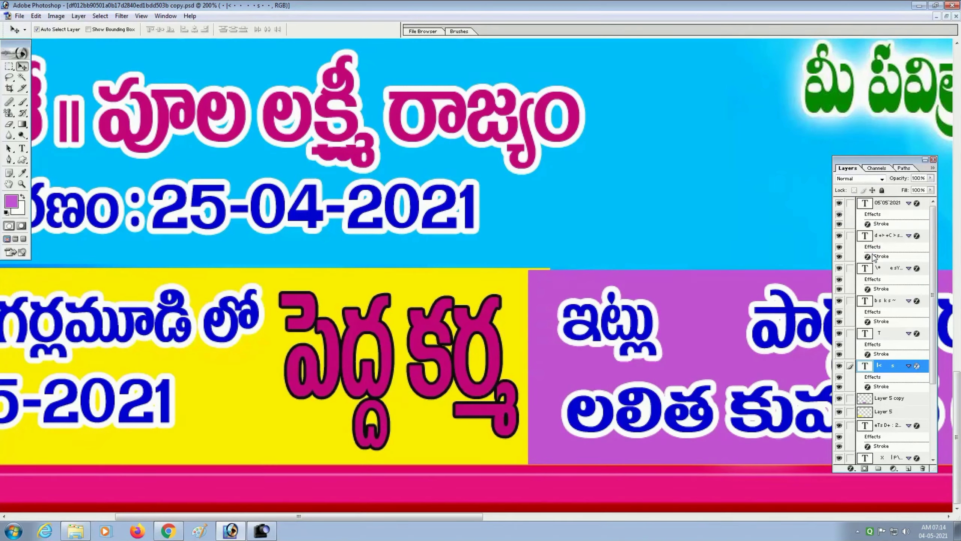
pyautogui.hotkey('ctrl', '-')
pyautogui.hotkey('ctrl', '-')
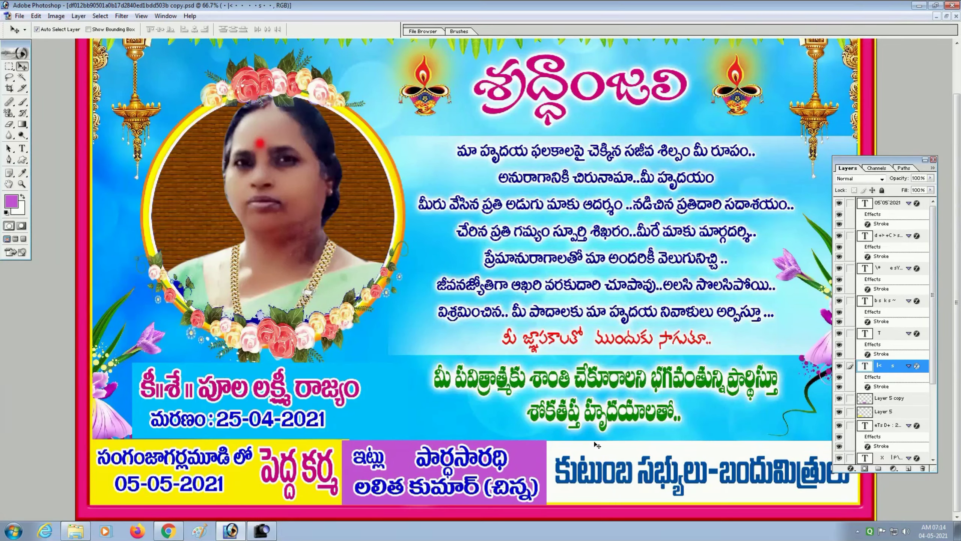
# Shift the name line slightly right and up and the death date slightly left.
pyautogui.click(8, 67)
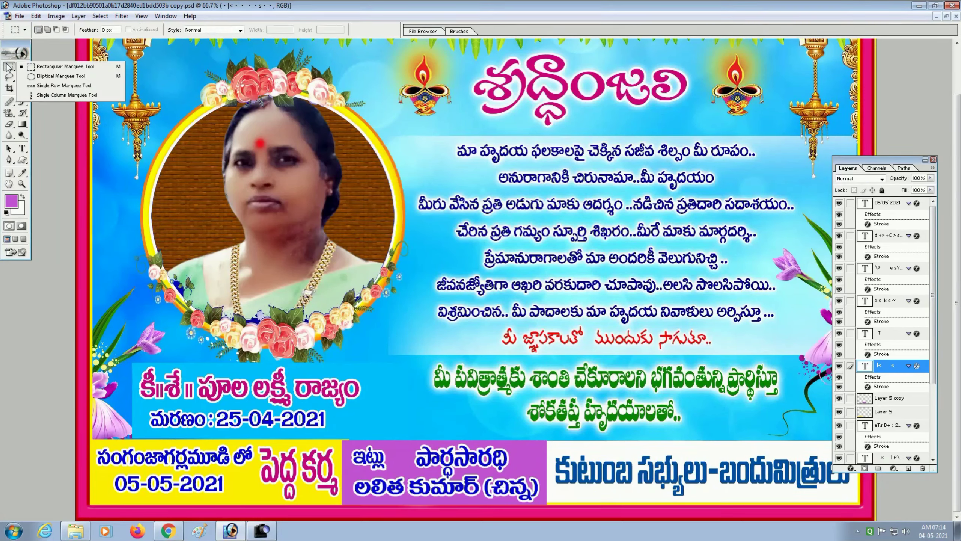
pyautogui.click(51, 66)
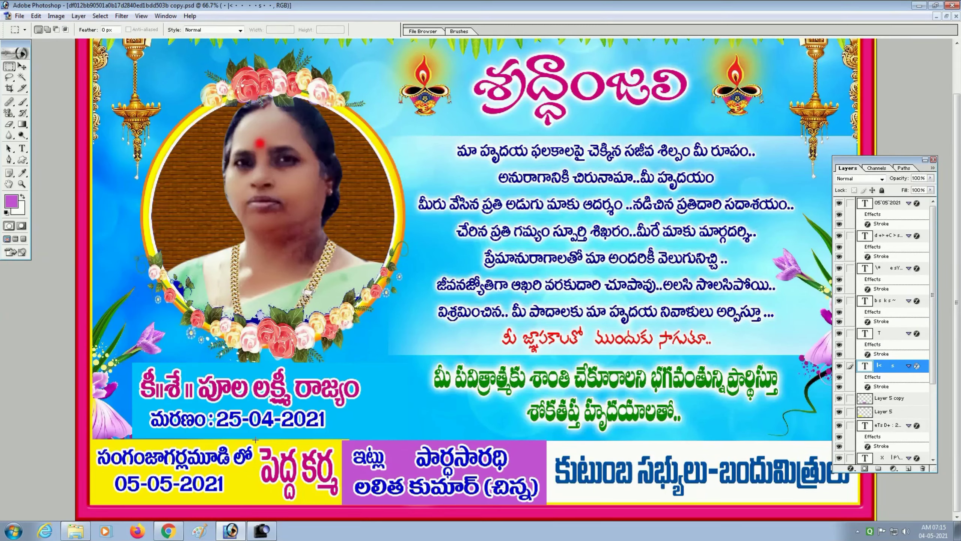
pyautogui.click(21, 66)
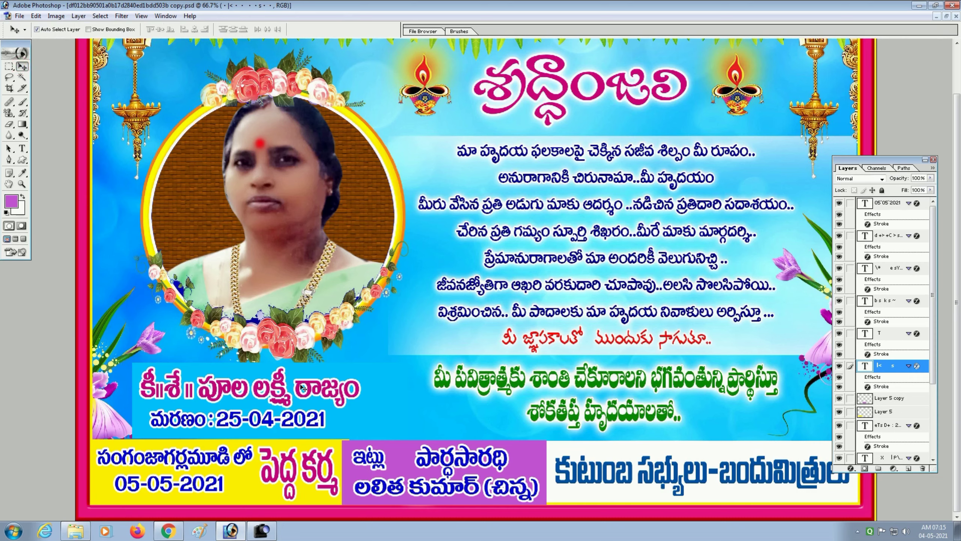
pyautogui.moveTo(302, 388); pyautogui.dragTo(315, 384)
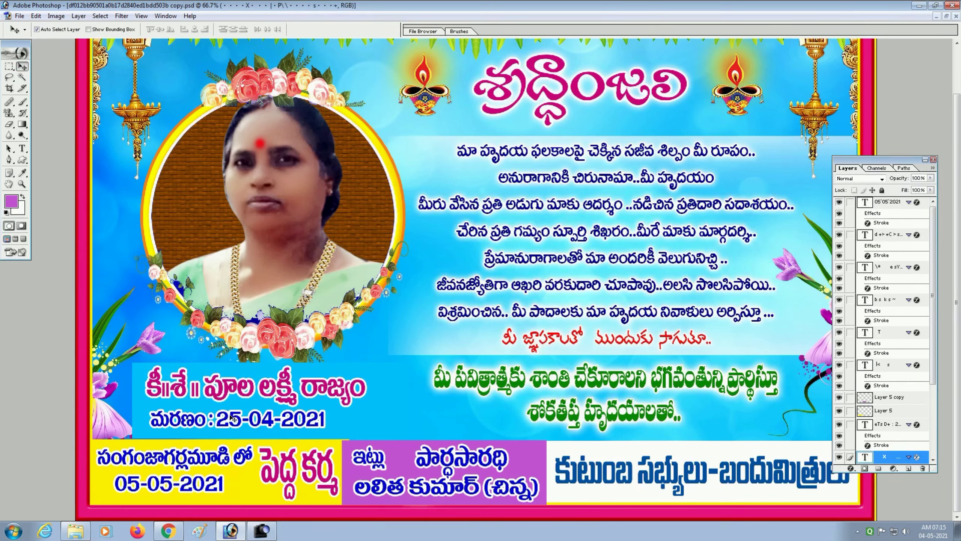
pyautogui.moveTo(232, 416); pyautogui.dragTo(220, 419)
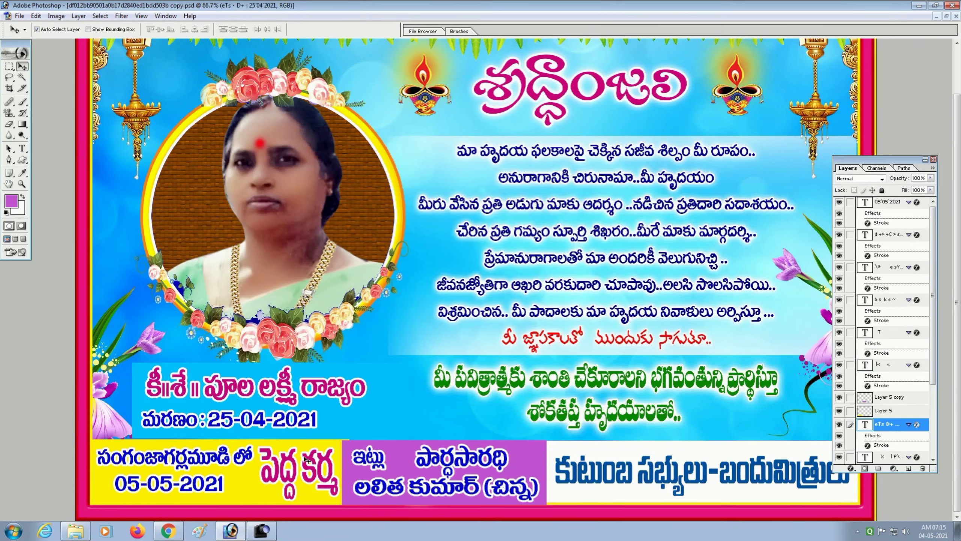
# Reposition the పెద్ద కర్మ label with small nudges.
pyautogui.moveTo(307, 460)
pyautogui.mouseDown()
pyautogui.moveTo(418, 340)
pyautogui.moveTo(394, 325)
pyautogui.moveTo(370, 57)
pyautogui.moveTo(272, 89)
pyautogui.moveTo(378, 227)
pyautogui.moveTo(383, 353)
pyautogui.moveTo(303, 443)
pyautogui.moveTo(302, 464)
pyautogui.mouseUp()
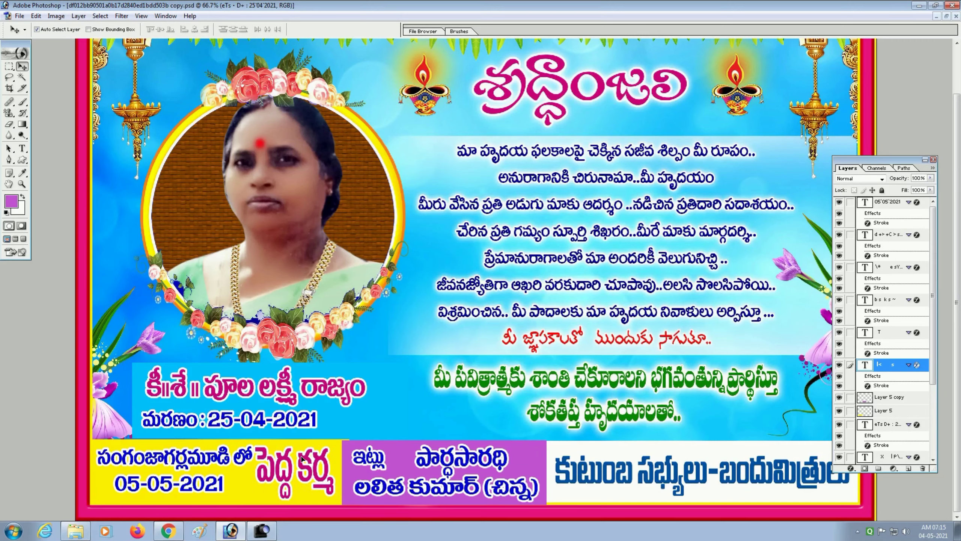
pyautogui.moveTo(305, 464); pyautogui.dragTo(305, 459)
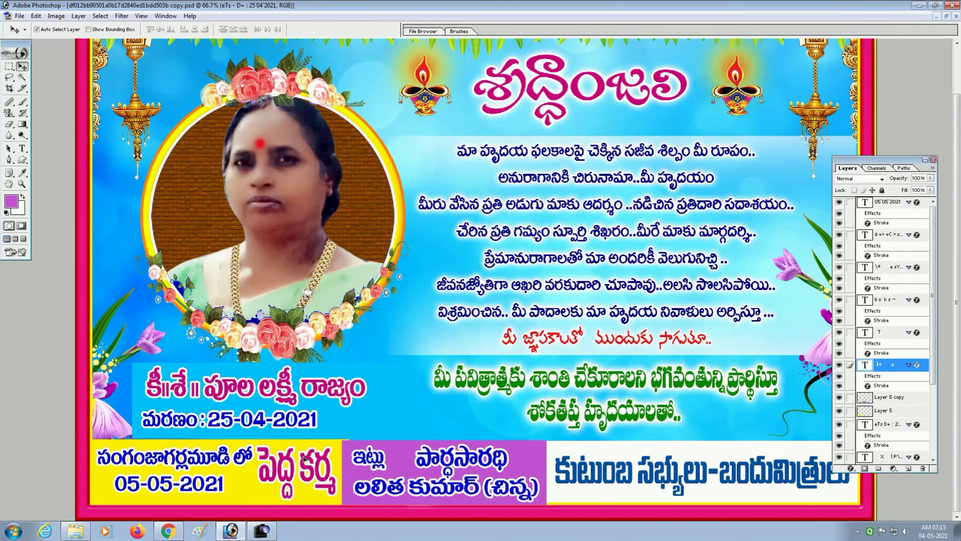
pyautogui.moveTo(304, 459); pyautogui.dragTo(305, 458)
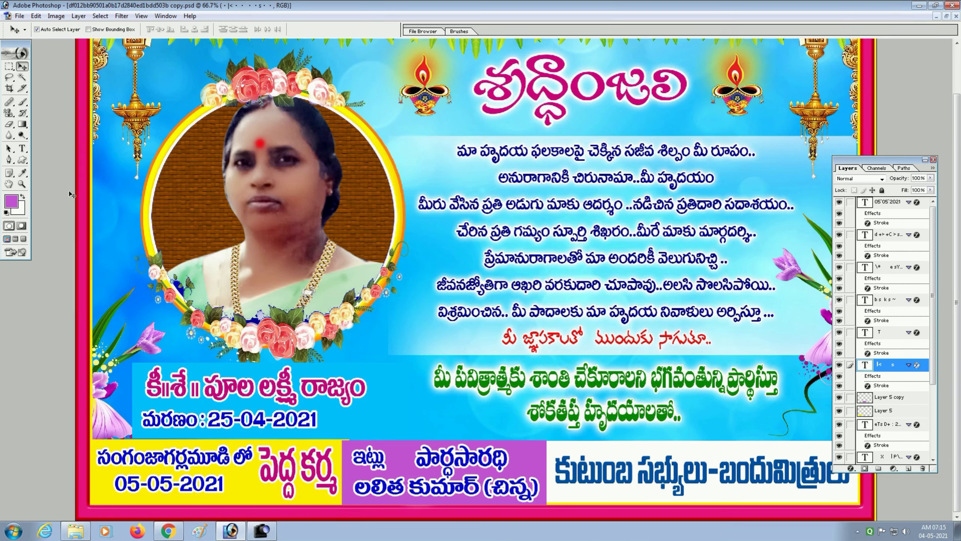
pyautogui.moveTo(22, 160); pyautogui.dragTo(65, 205)
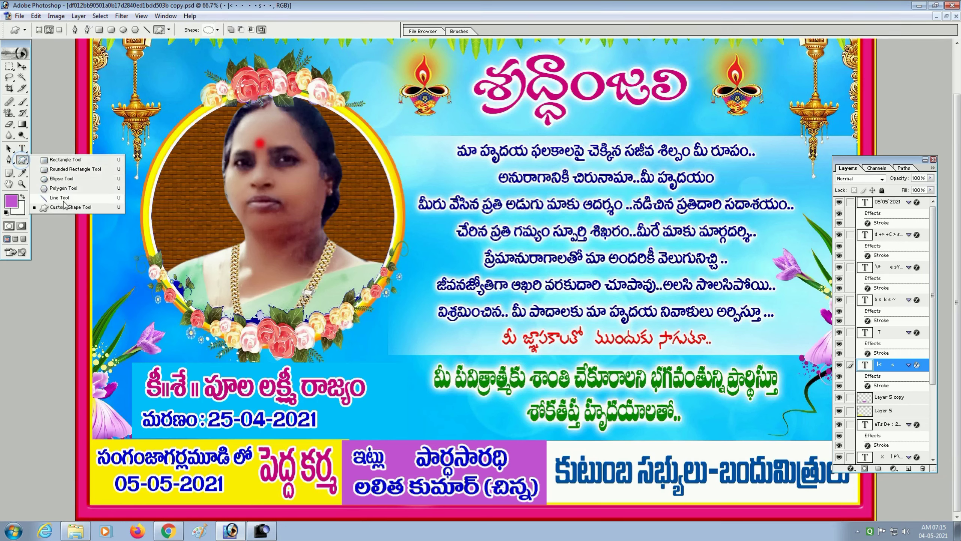
# Draw the wide banner custom shape as a path below the verse, beside the name line.
pyautogui.click(64, 207)
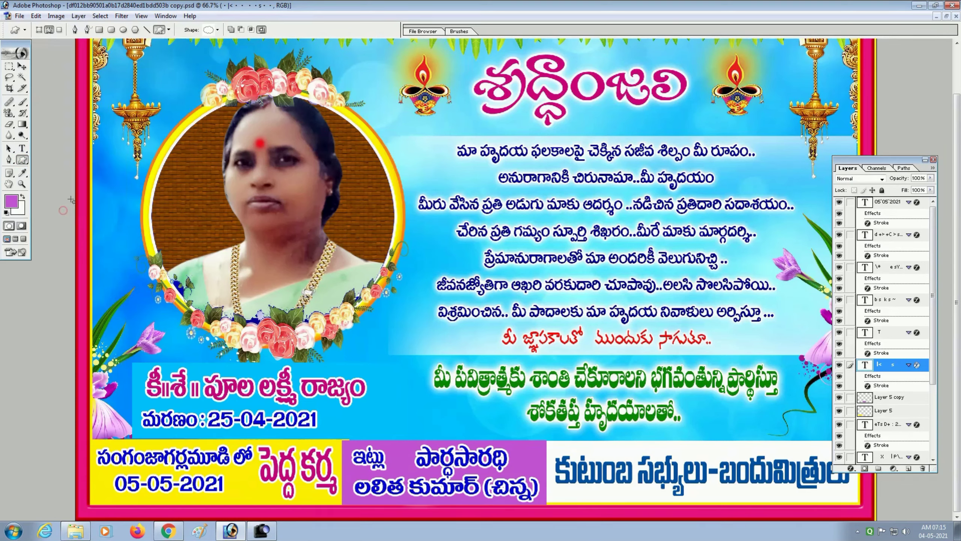
pyautogui.click(169, 29)
pyautogui.click(218, 30)
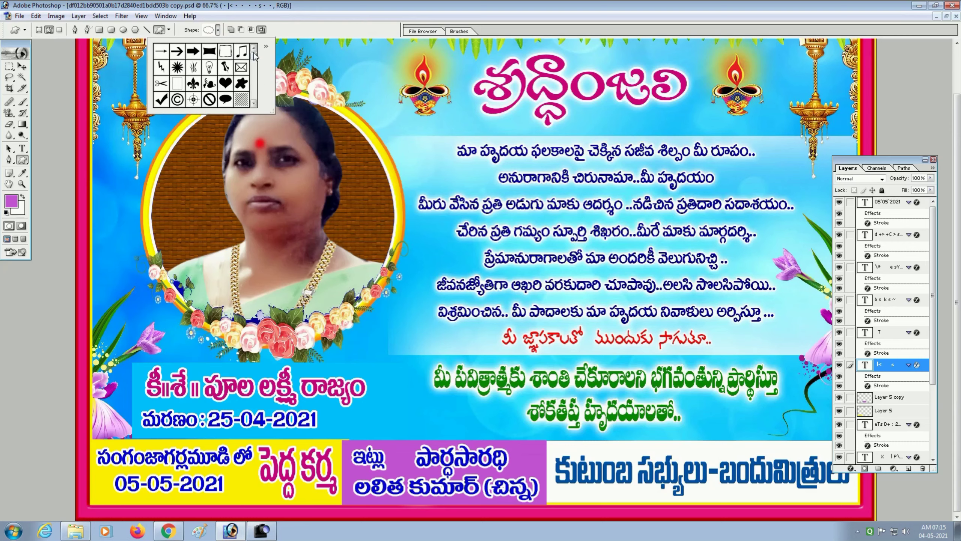
pyautogui.moveTo(254, 54); pyautogui.dragTo(253, 61)
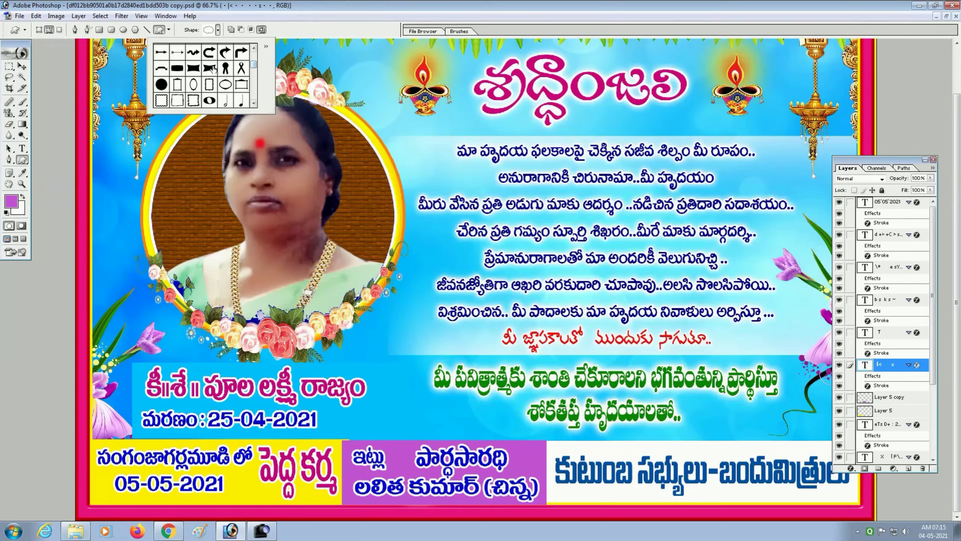
pyautogui.click(175, 68)
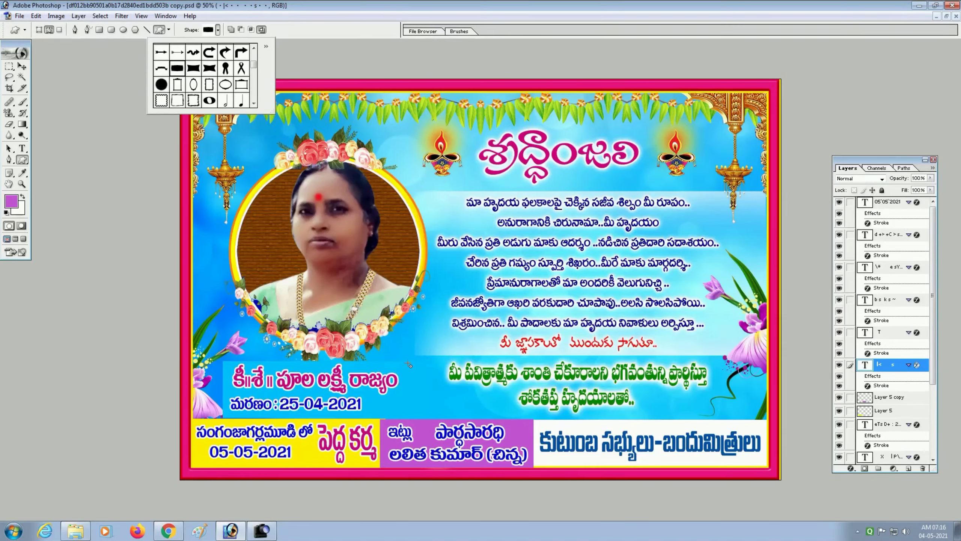
pyautogui.moveTo(404, 350); pyautogui.dragTo(501, 415)
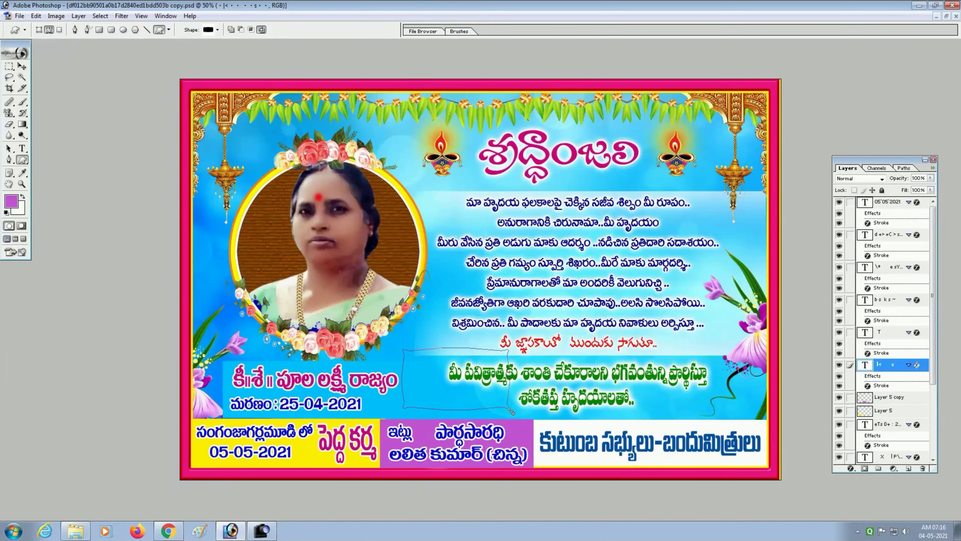
pyautogui.moveTo(500, 414); pyautogui.dragTo(513, 405)
# Fill the banner path with purple on new Layer 6 and drag the పెద్ద కర్మ label onto it.
pyautogui.hotkey('ctrl', 'Return')
pyautogui.click(909, 468)
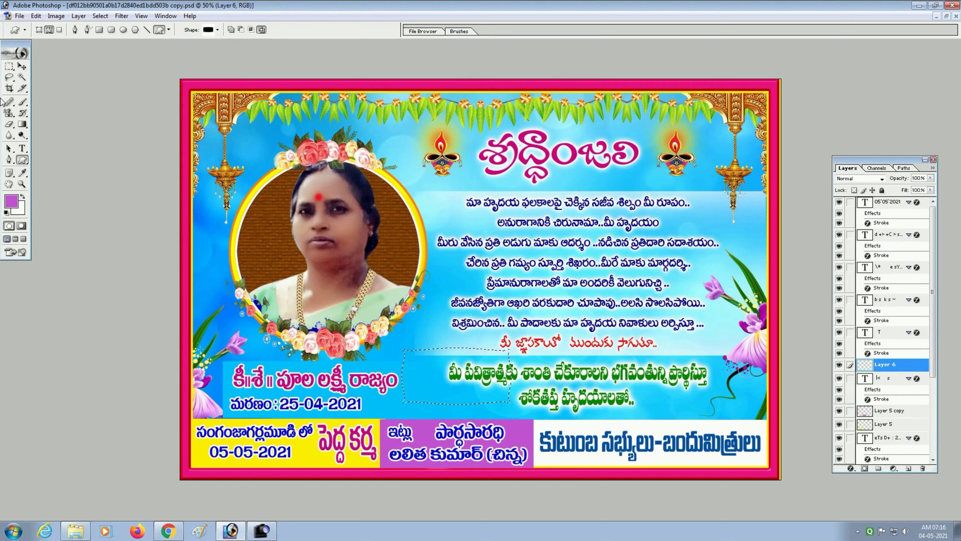
pyautogui.hotkey('alt', 'BackSpace')
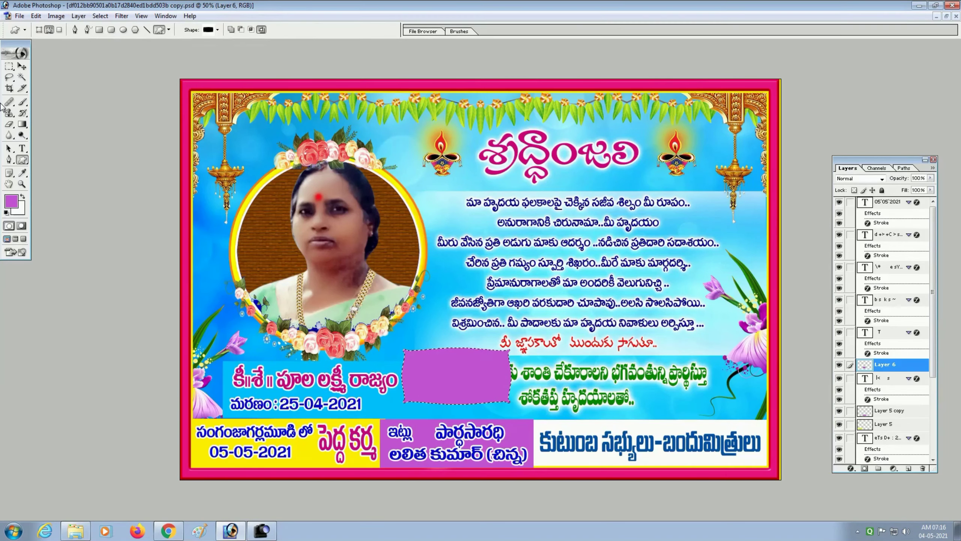
pyautogui.hotkey('ctrl', 'd')
pyautogui.click(22, 66)
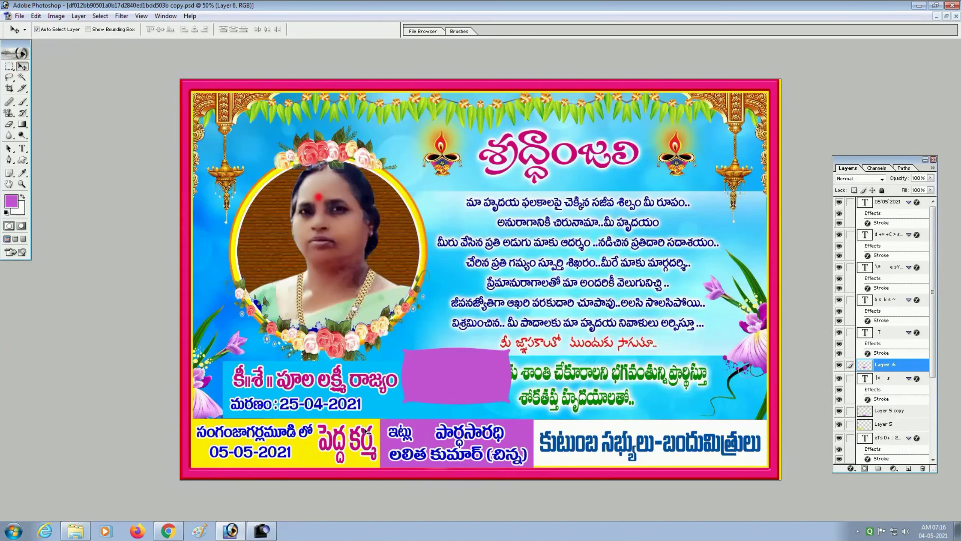
pyautogui.moveTo(369, 436); pyautogui.dragTo(477, 363)
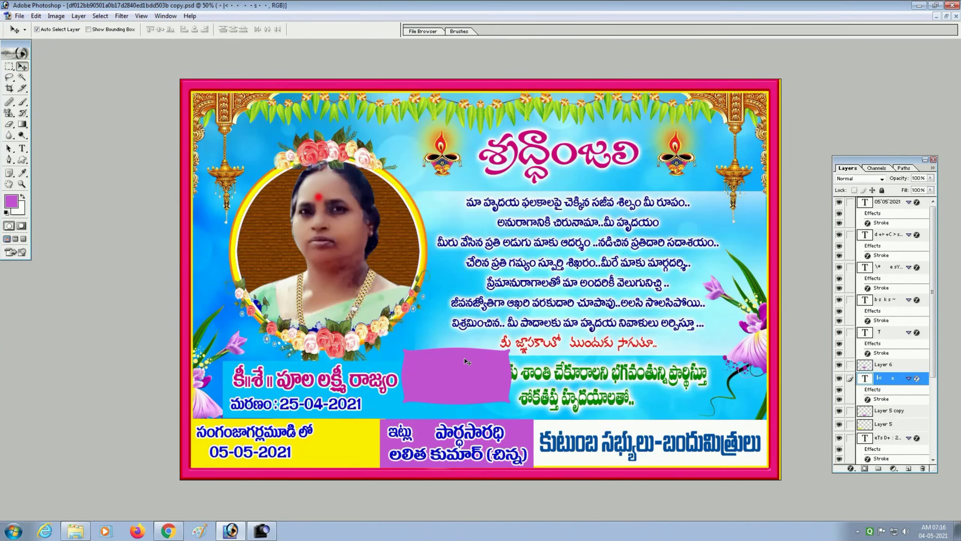
# Bring the పెద్ద కర్మ label above the purple box, centre it, and stretch it to about 155% width.
pyautogui.hotkey('ctrl', ']')
pyautogui.hotkey('ctrl', ']')
pyautogui.hotkey('ctrl', ']')
pyautogui.hotkey('ctrl', ']')
pyautogui.hotkey('ctrl', ']')
pyautogui.hotkey('ctrl', ']')
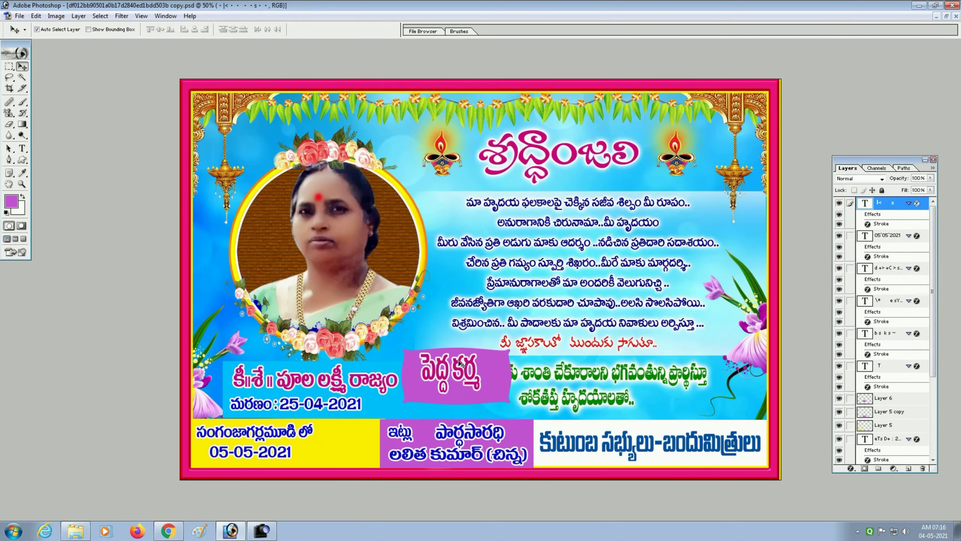
pyautogui.moveTo(460, 363); pyautogui.dragTo(468, 367)
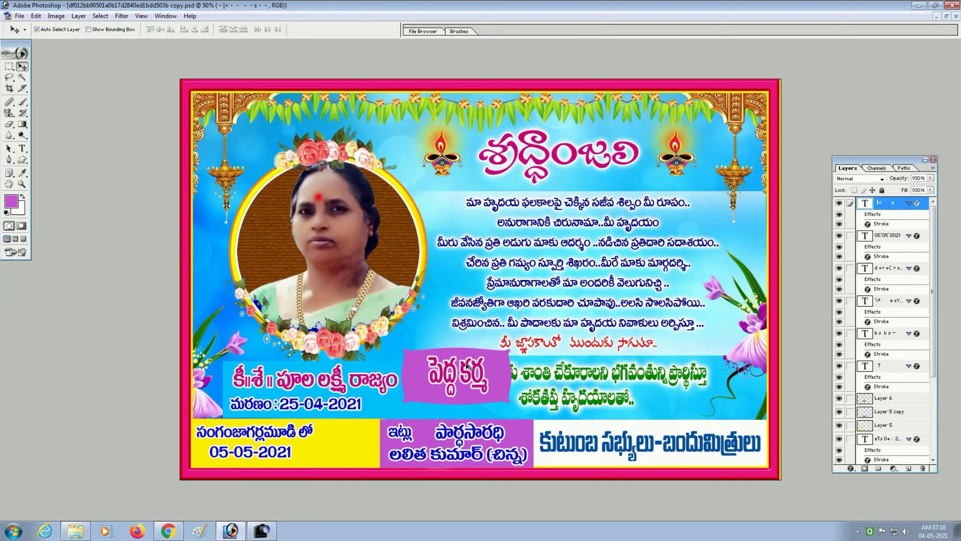
pyautogui.hotkey('ctrl', 't')
pyautogui.moveTo(488, 371); pyautogui.dragTo(501, 371)
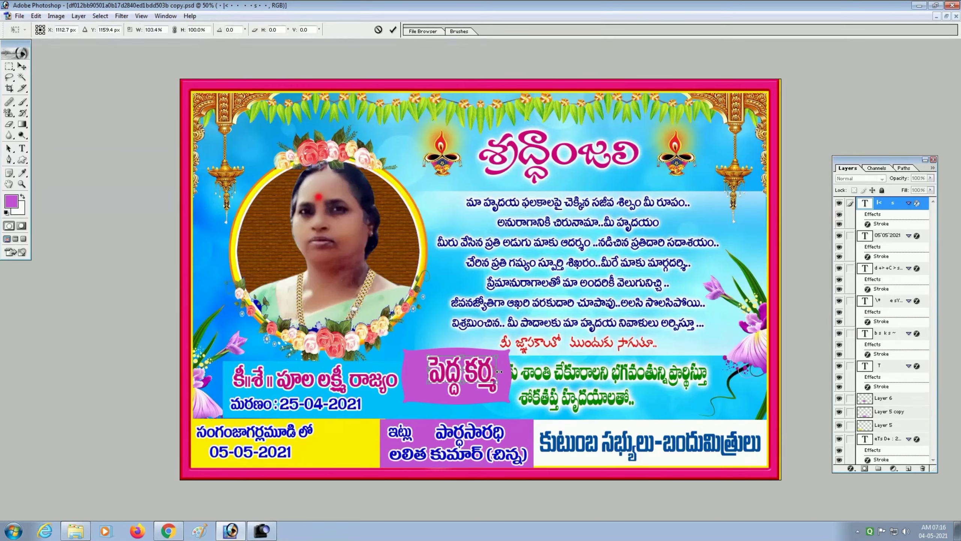
pyautogui.moveTo(427, 369)
pyautogui.mouseDown()
pyautogui.moveTo(410, 369)
pyautogui.moveTo(455, 387)
pyautogui.moveTo(500, 386)
pyautogui.mouseUp()
pyautogui.moveTo(456, 352); pyautogui.dragTo(455, 358)
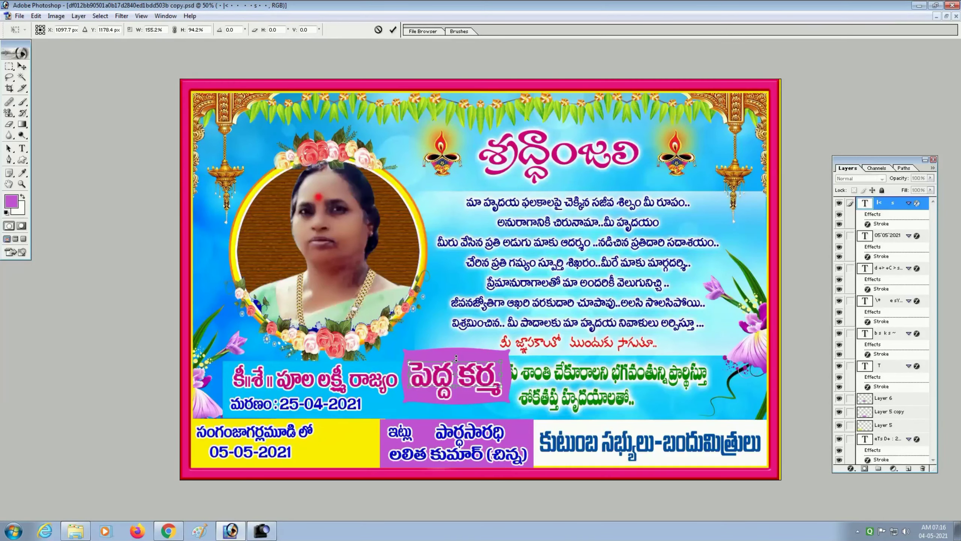
pyautogui.press('Return')
pyautogui.click(482, 353)
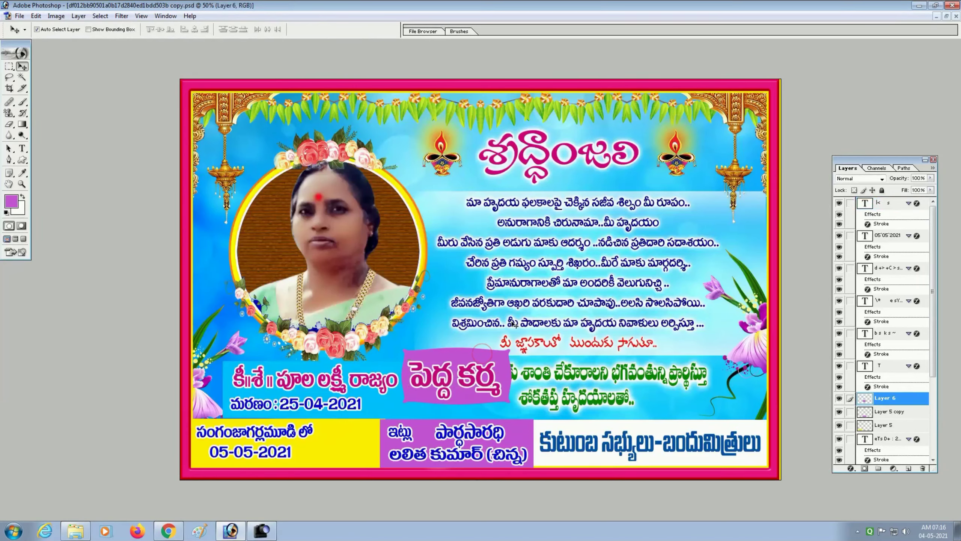
# Hide Layer 6's purple box and the top పెద్ద కర్మ text layer in the Layers panel.
pyautogui.click(839, 398)
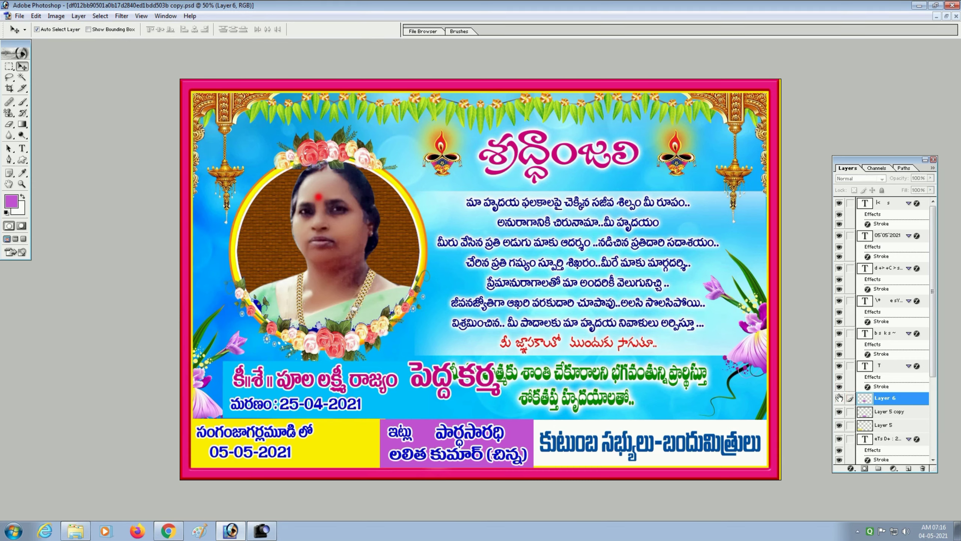
pyautogui.click(838, 411)
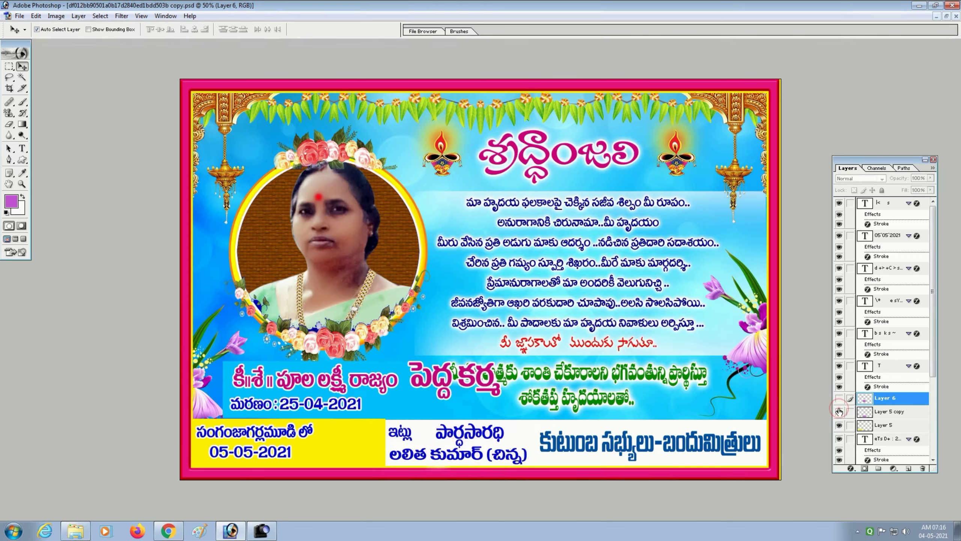
pyautogui.click(839, 411)
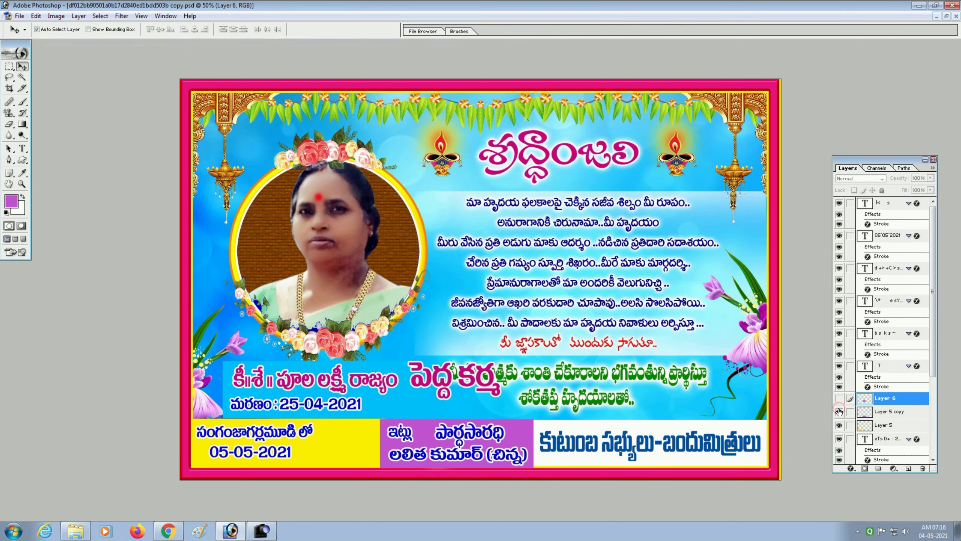
pyautogui.click(471, 374)
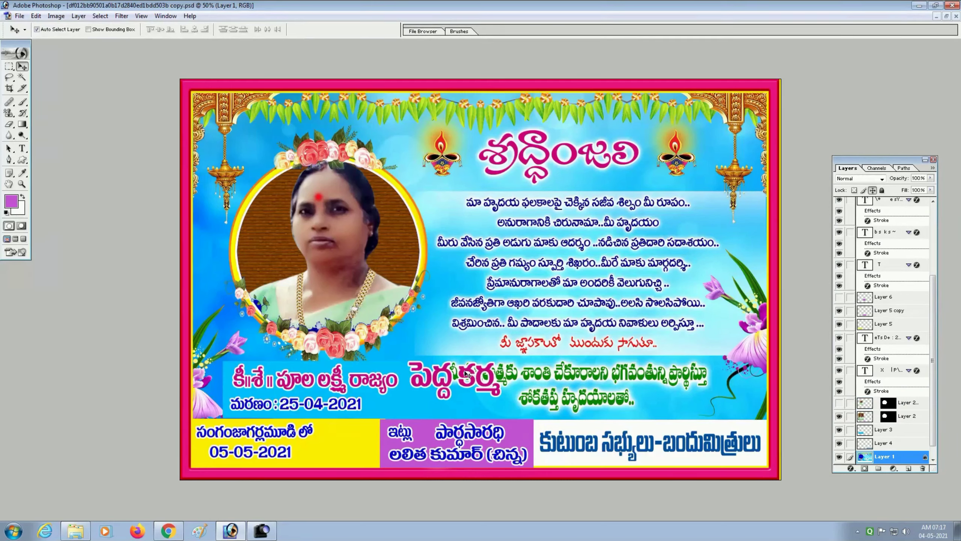
pyautogui.click(469, 372)
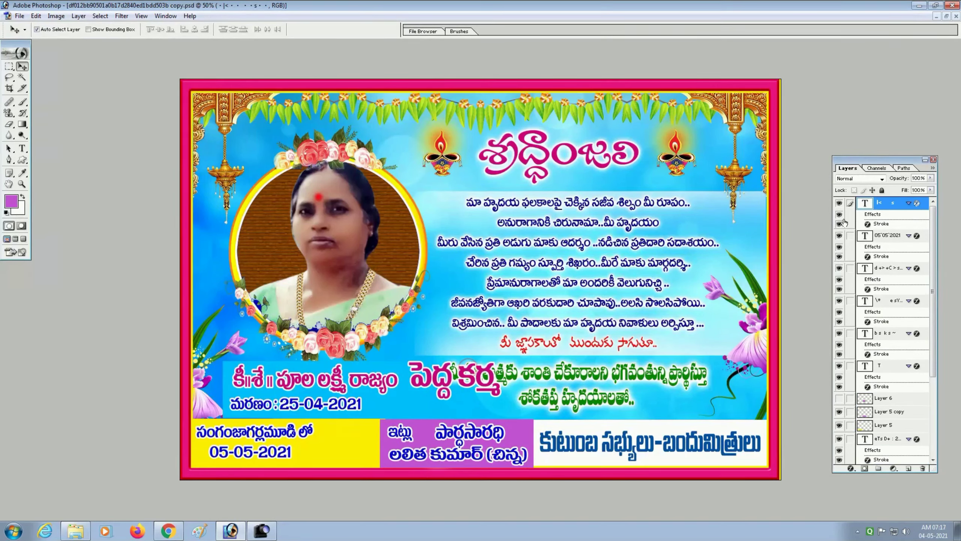
pyautogui.click(839, 203)
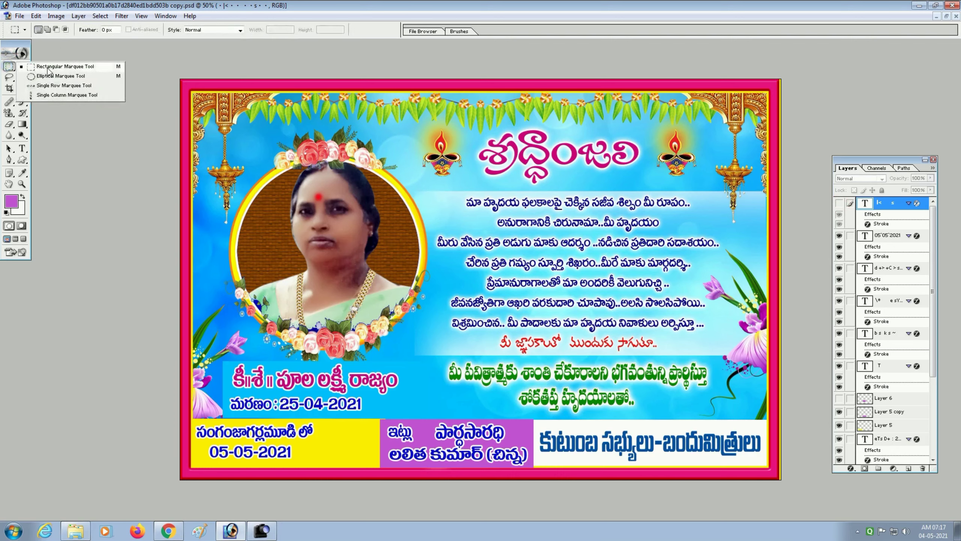
pyautogui.moveTo(9, 67); pyautogui.dragTo(47, 68)
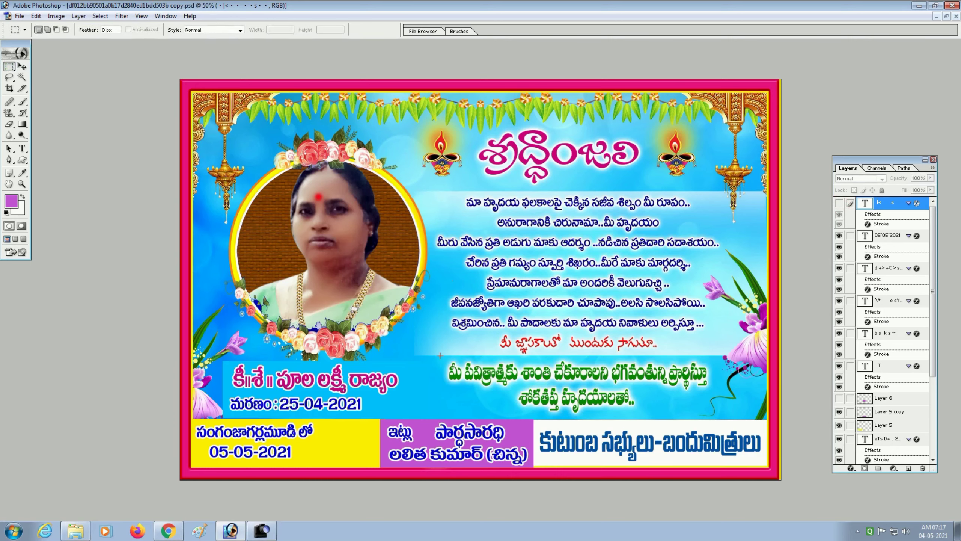
pyautogui.click(22, 66)
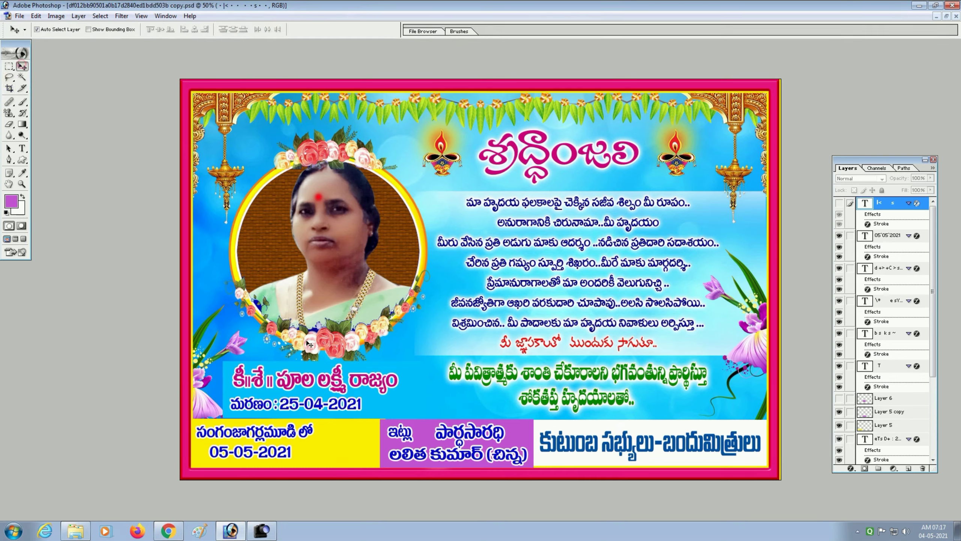
# Marquee-select the area around the two green blessing lines.
pyautogui.click(364, 370)
pyautogui.hotkey('ctrl', 't')
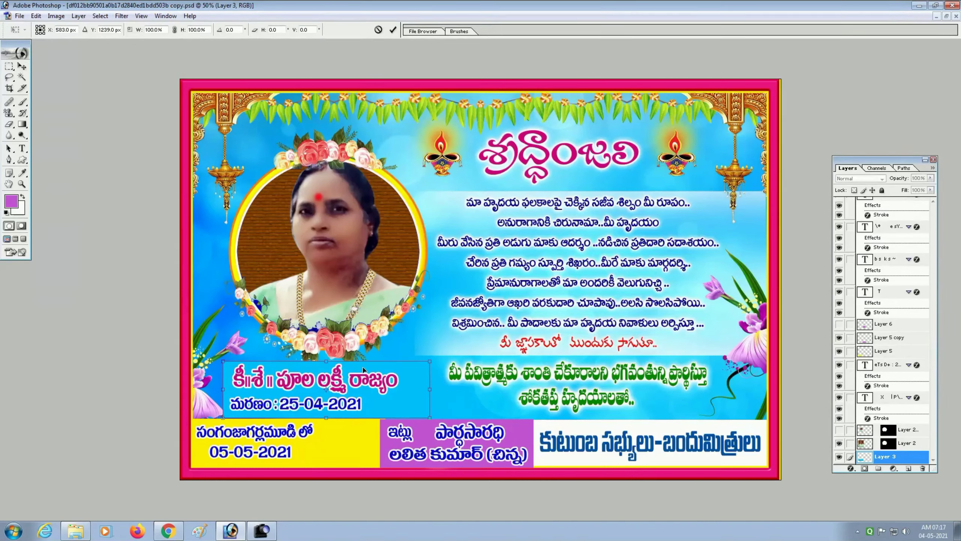
pyautogui.press('Return')
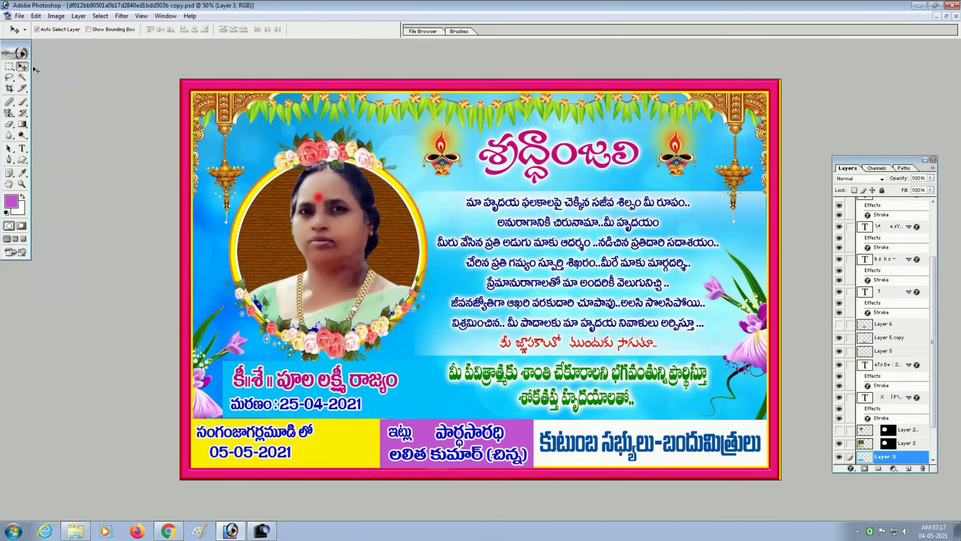
pyautogui.click(9, 66)
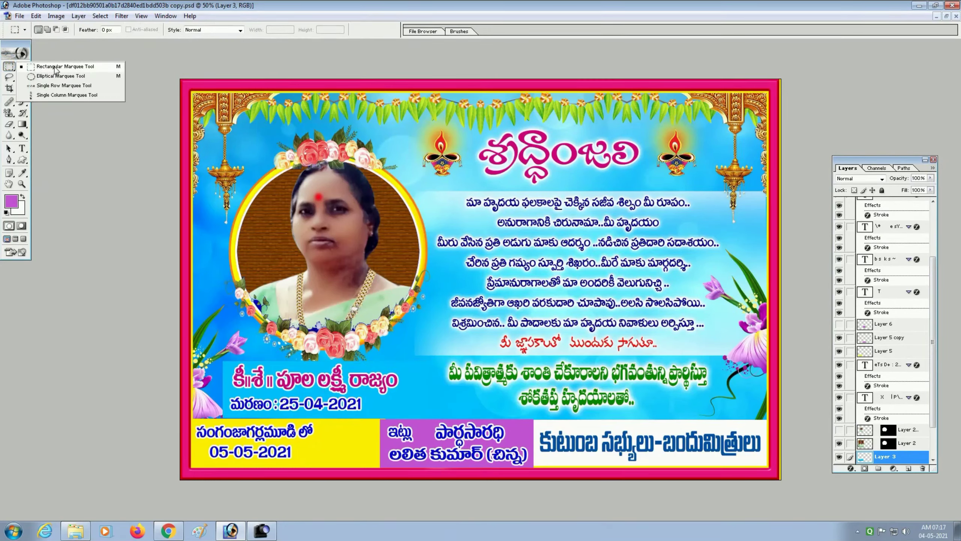
pyautogui.click(55, 69)
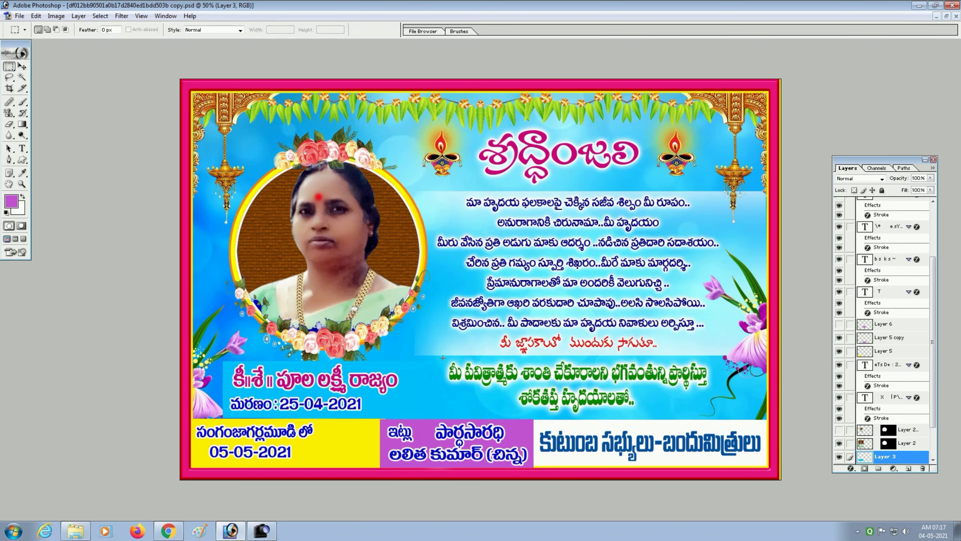
pyautogui.moveTo(476, 377); pyautogui.dragTo(581, 404)
pyautogui.moveTo(677, 414); pyautogui.dragTo(710, 415)
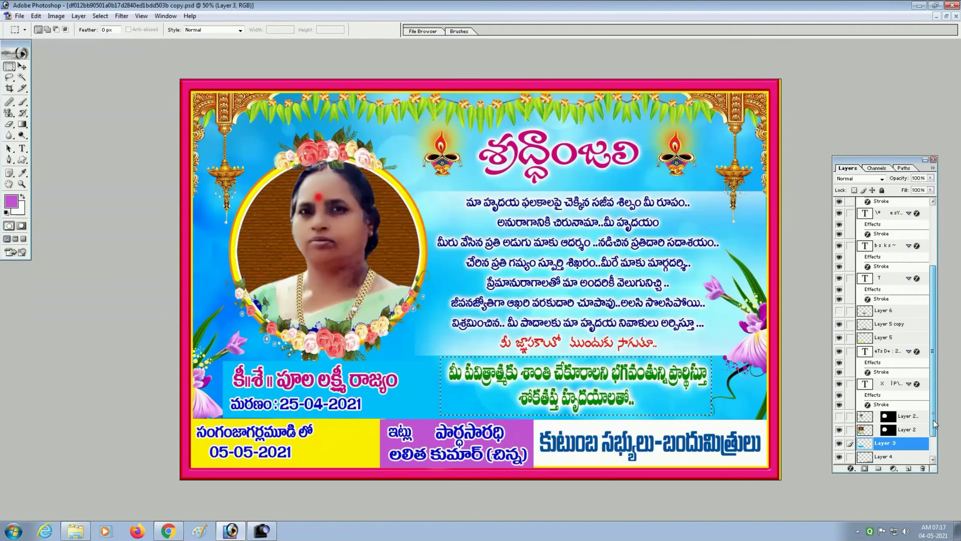
# Copy the selection from Layer 1 onto a new Layer 7 and hide it.
pyautogui.scroll(-3, 915, 428)
pyautogui.click(897, 445)
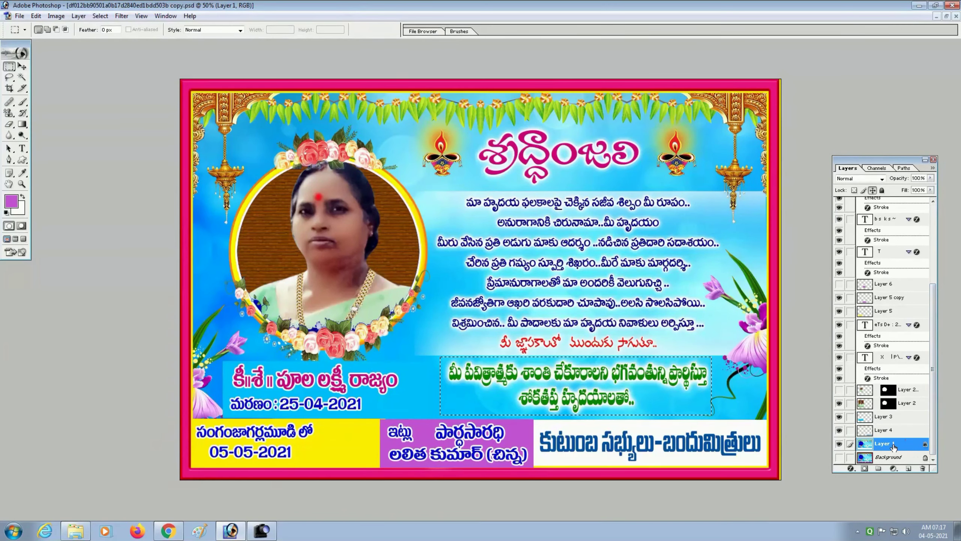
pyautogui.hotkey('ctrl', 'j')
pyautogui.click(839, 443)
# Stretch Layer 3's blue name panel to about 242% width and raise its top edge slightly.
pyautogui.click(22, 66)
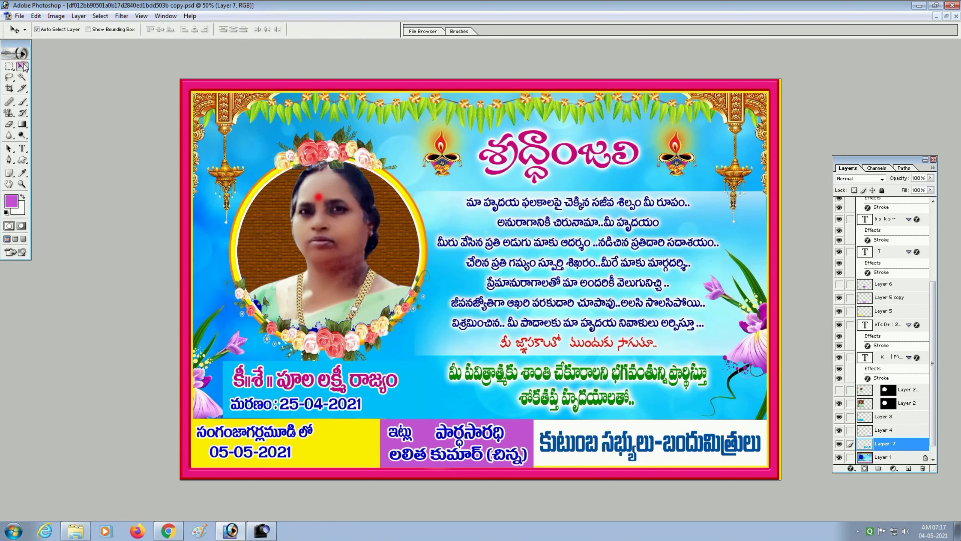
pyautogui.click(402, 402)
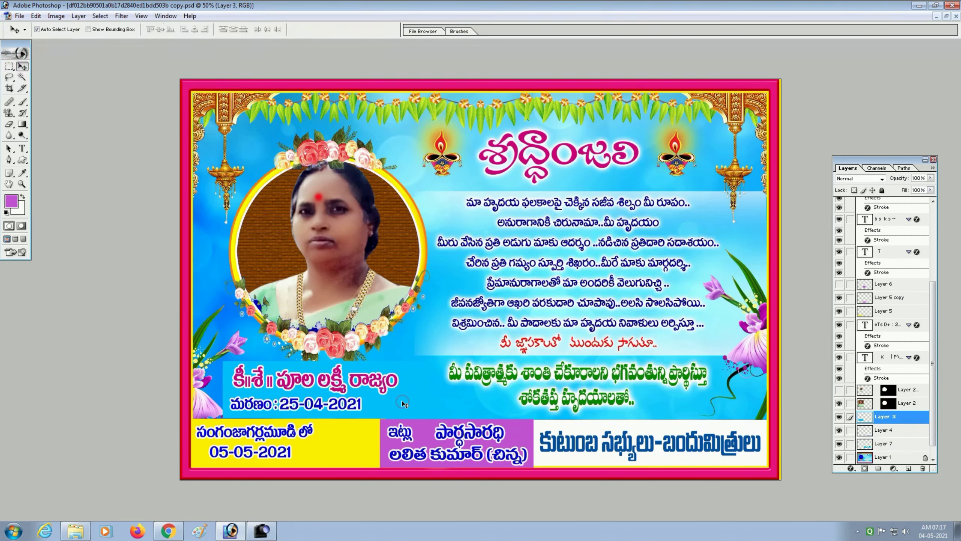
pyautogui.hotkey('ctrl', 't')
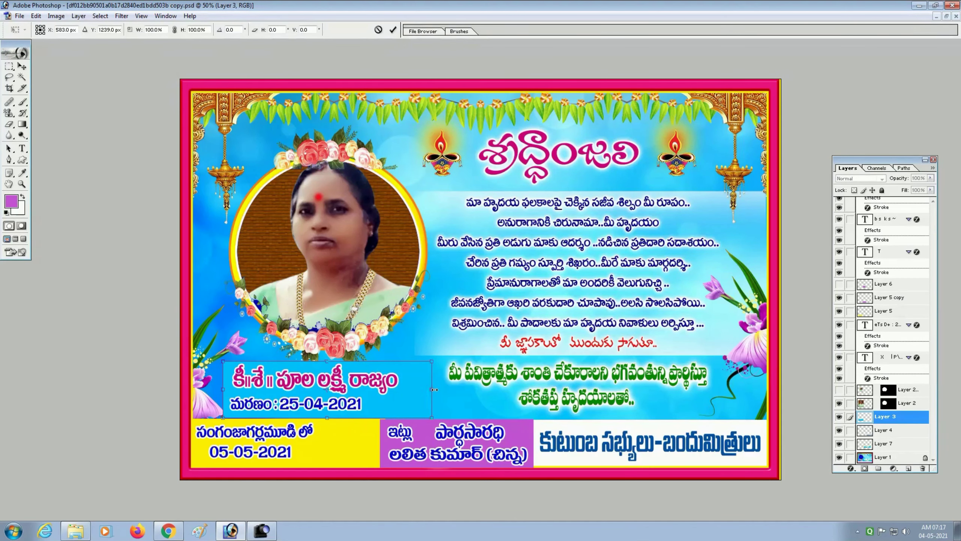
pyautogui.moveTo(434, 390); pyautogui.dragTo(632, 384)
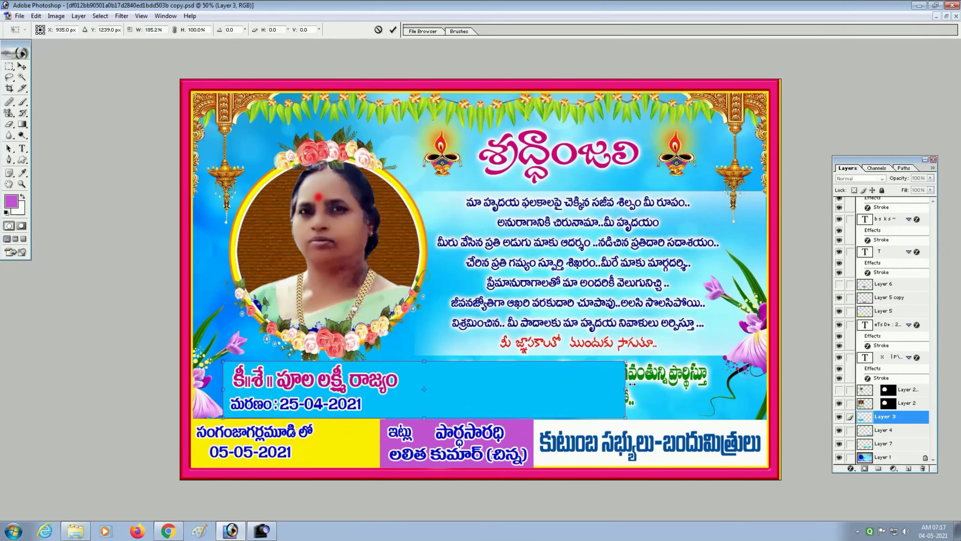
pyautogui.moveTo(632, 384); pyautogui.dragTo(730, 384)
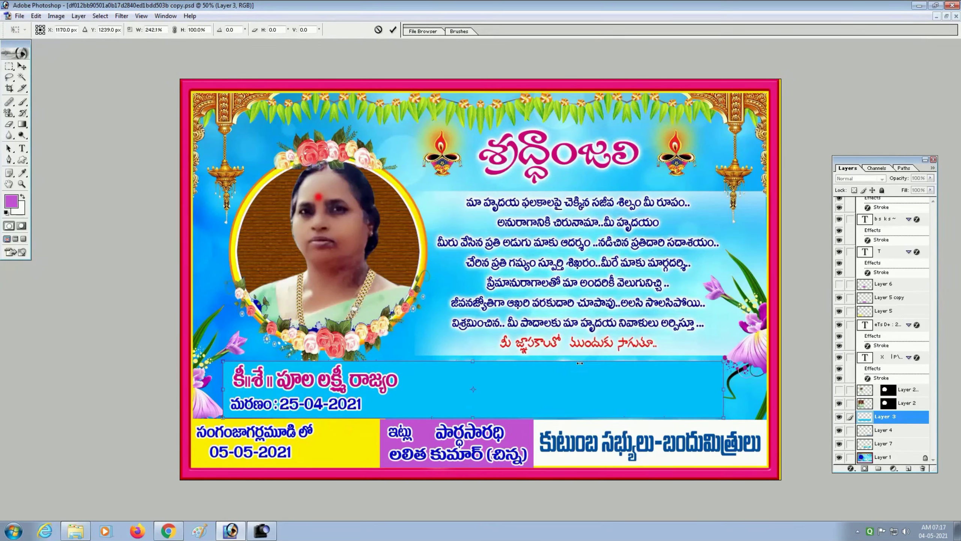
pyautogui.moveTo(474, 362); pyautogui.dragTo(474, 357)
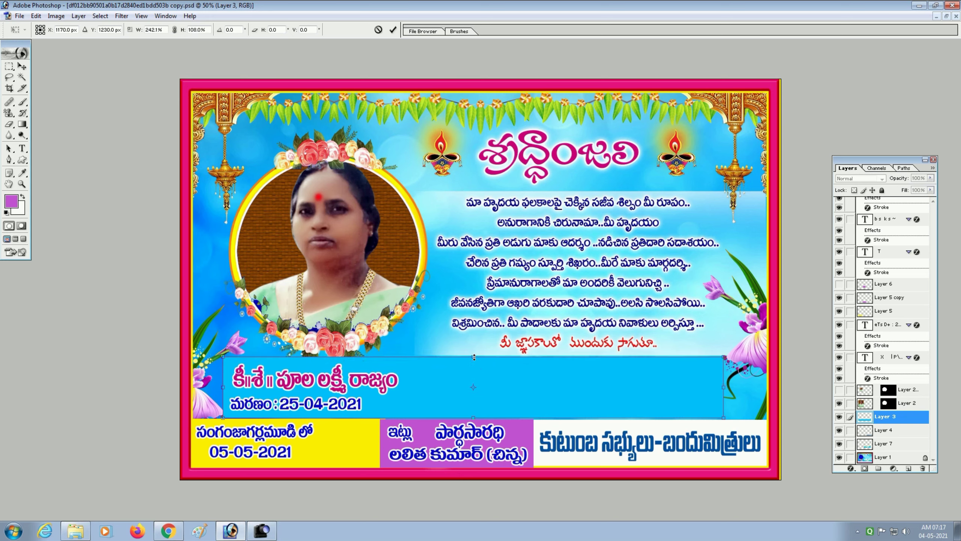
pyautogui.press('Return')
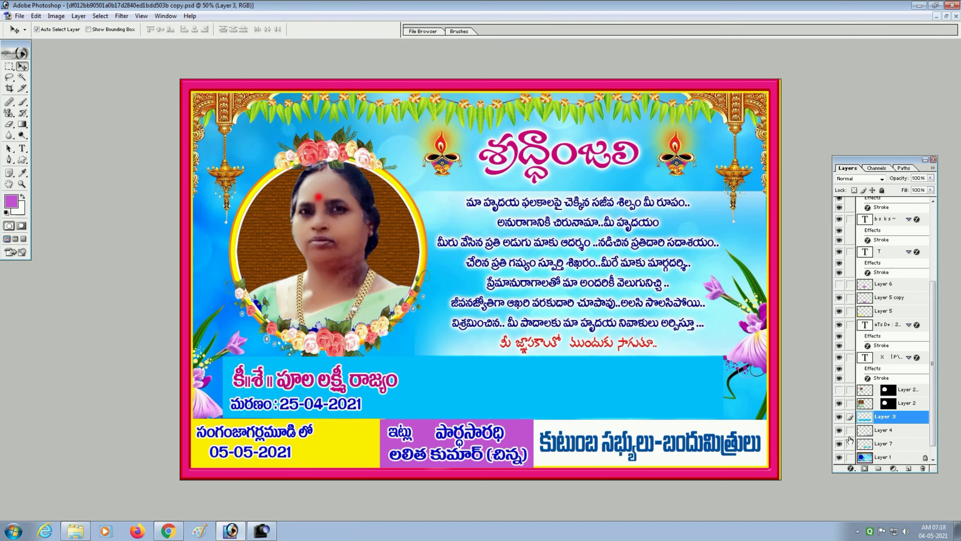
# Raise Layer 7's green lines above the blue panel and narrow them to about 76% width.
pyautogui.click(887, 445)
pyautogui.hotkey('ctrl', ']')
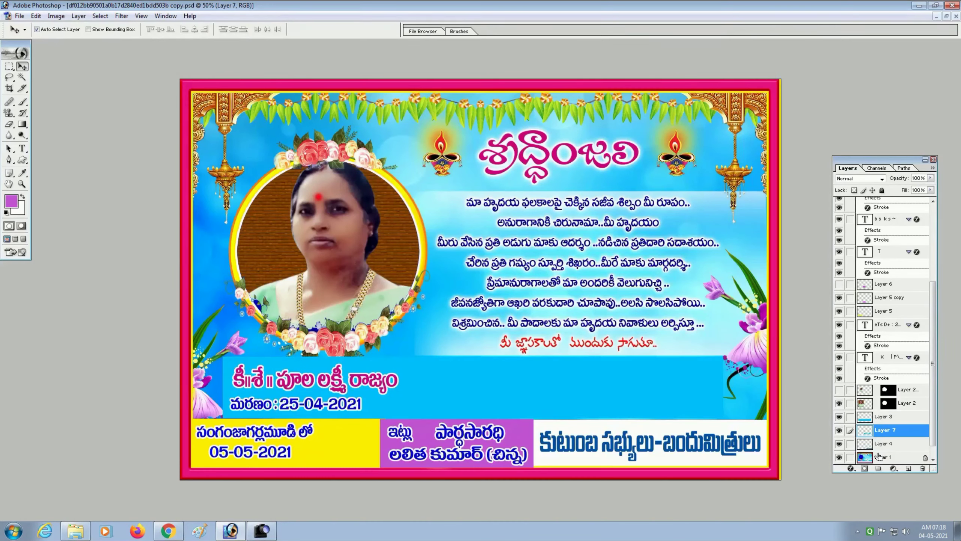
pyautogui.hotkey('ctrl', ']')
pyautogui.hotkey('ctrl', ']')
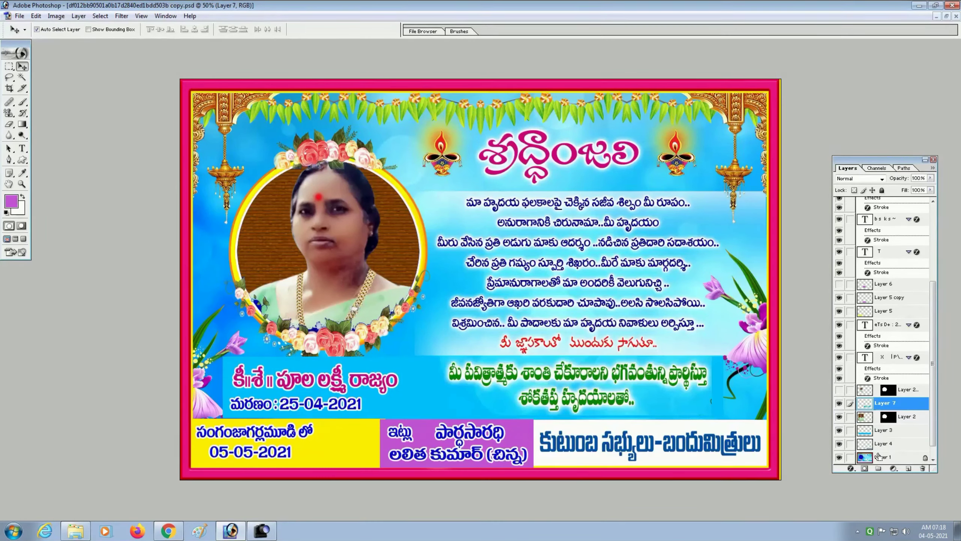
pyautogui.hotkey('ctrl', 't')
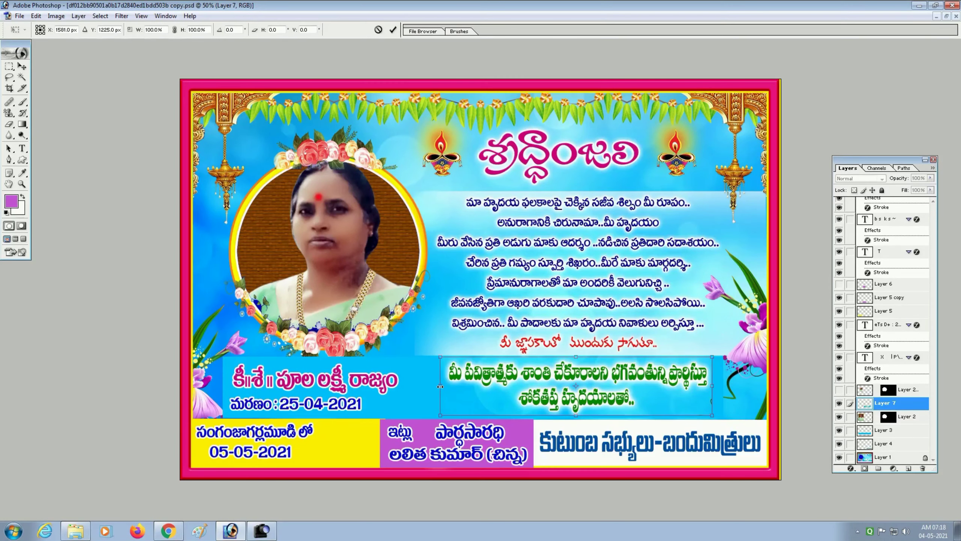
pyautogui.moveTo(440, 387); pyautogui.dragTo(507, 387)
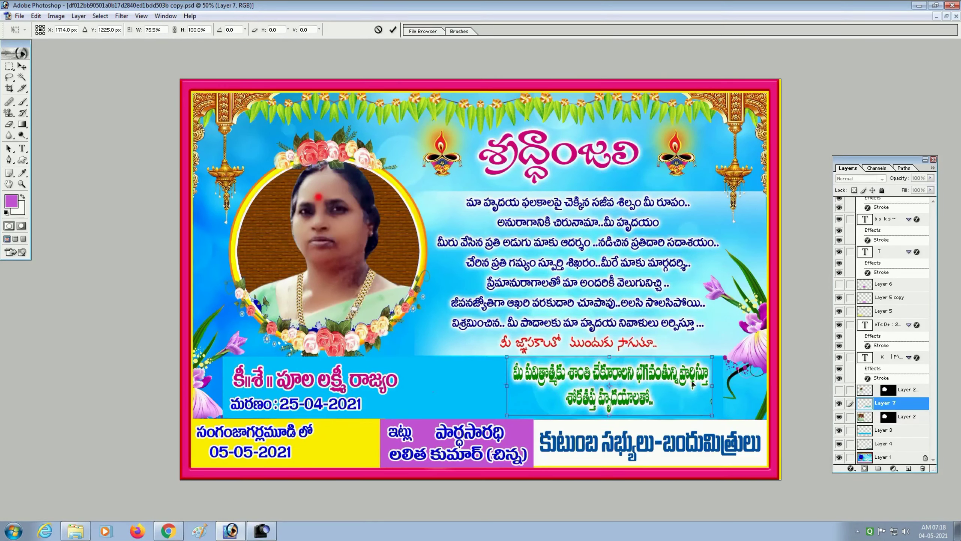
pyautogui.moveTo(714, 385); pyautogui.dragTo(724, 385)
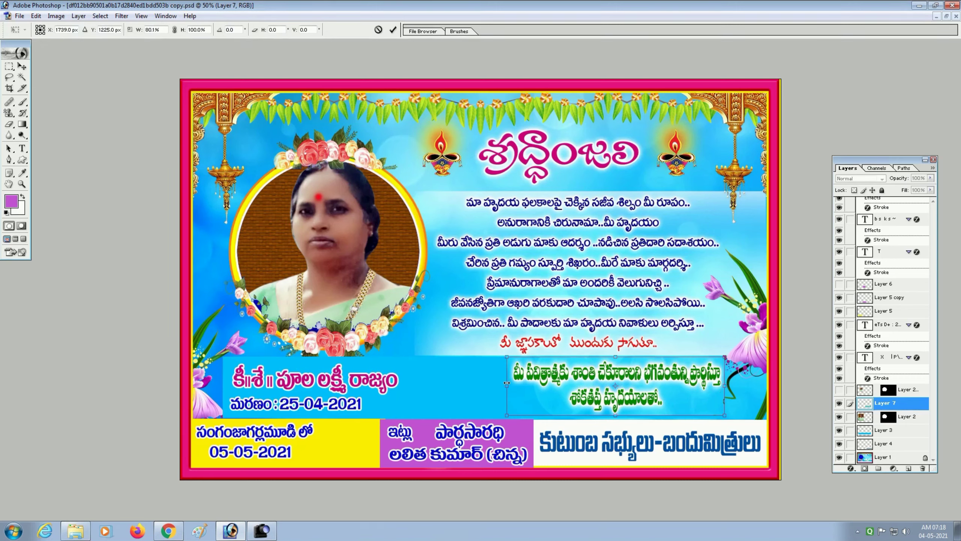
pyautogui.moveTo(507, 382); pyautogui.dragTo(504, 384)
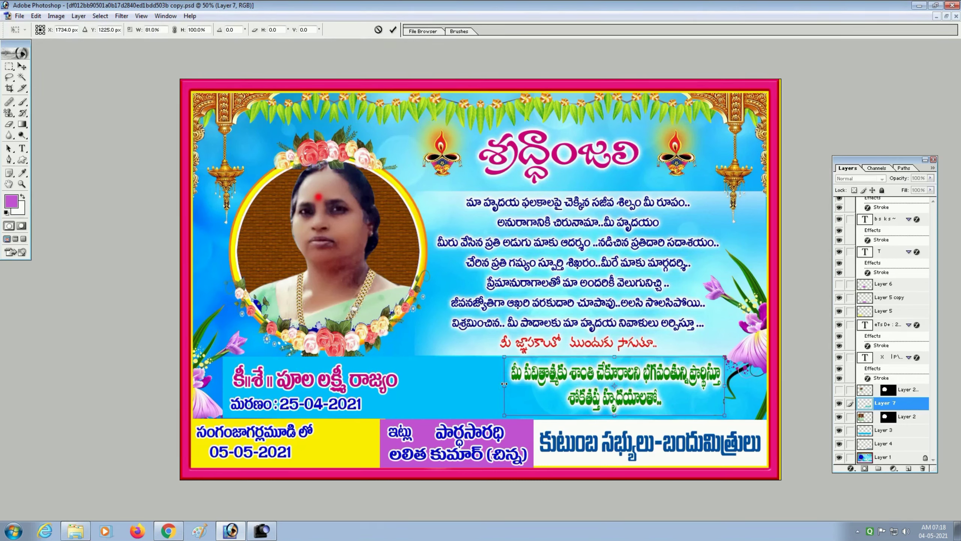
pyautogui.moveTo(504, 387); pyautogui.dragTo(517, 387)
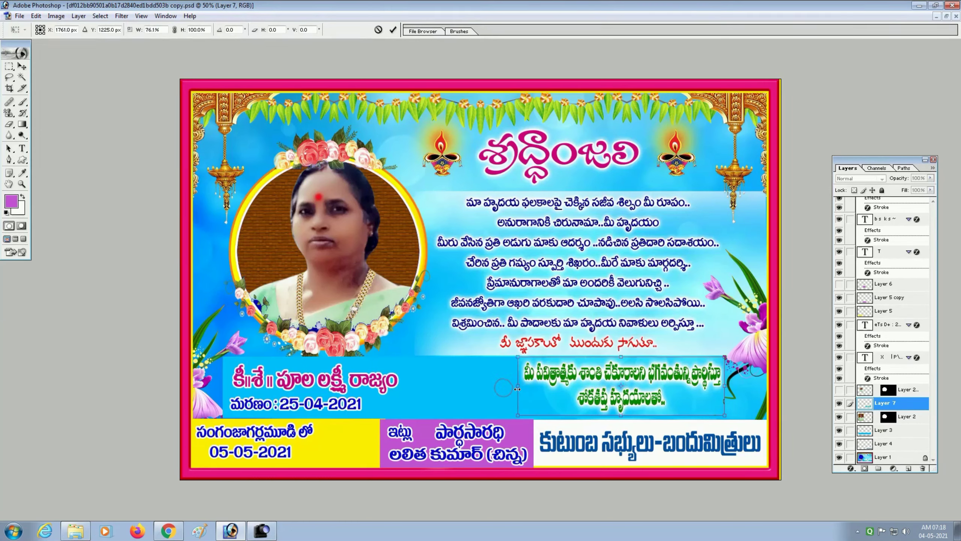
pyautogui.press('Return')
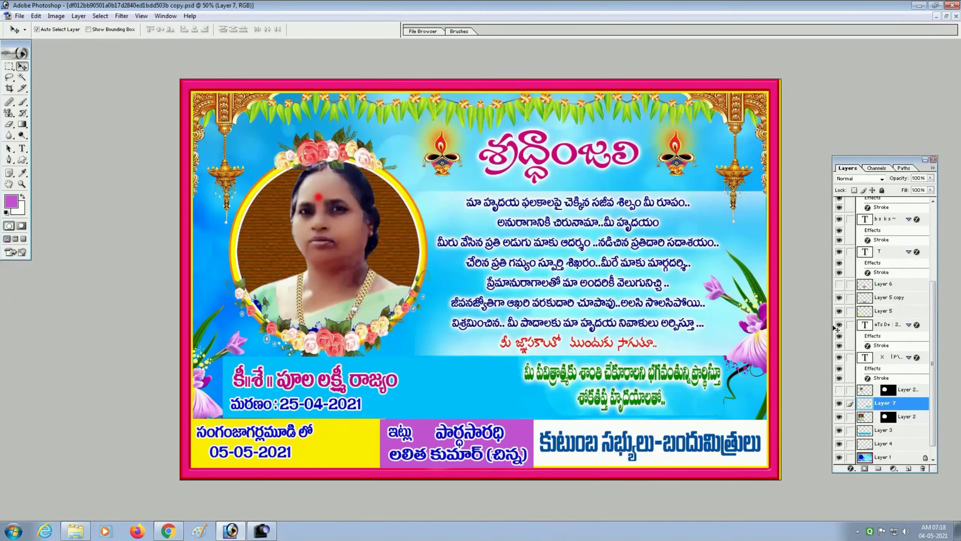
# Unhide the పెద్ద కర్మ text layer and nudge it between the name and green lines.
pyautogui.moveTo(933, 307); pyautogui.dragTo(938, 313)
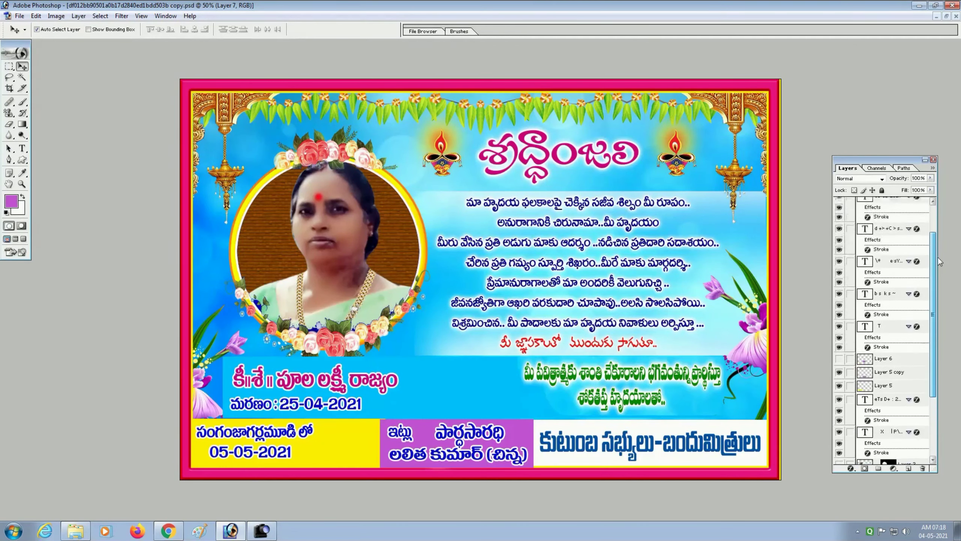
pyautogui.moveTo(938, 312); pyautogui.dragTo(946, 220)
pyautogui.click(839, 203)
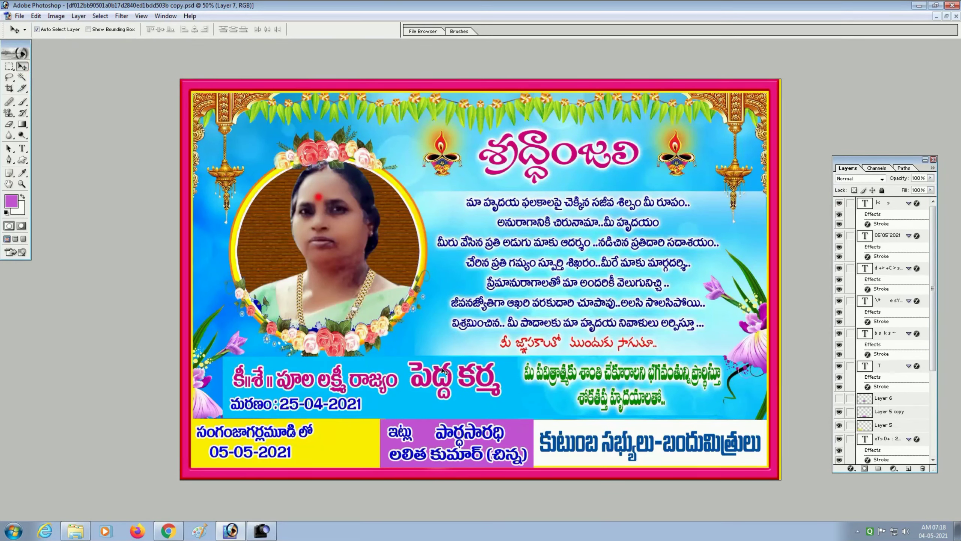
pyautogui.moveTo(442, 371); pyautogui.dragTo(447, 378)
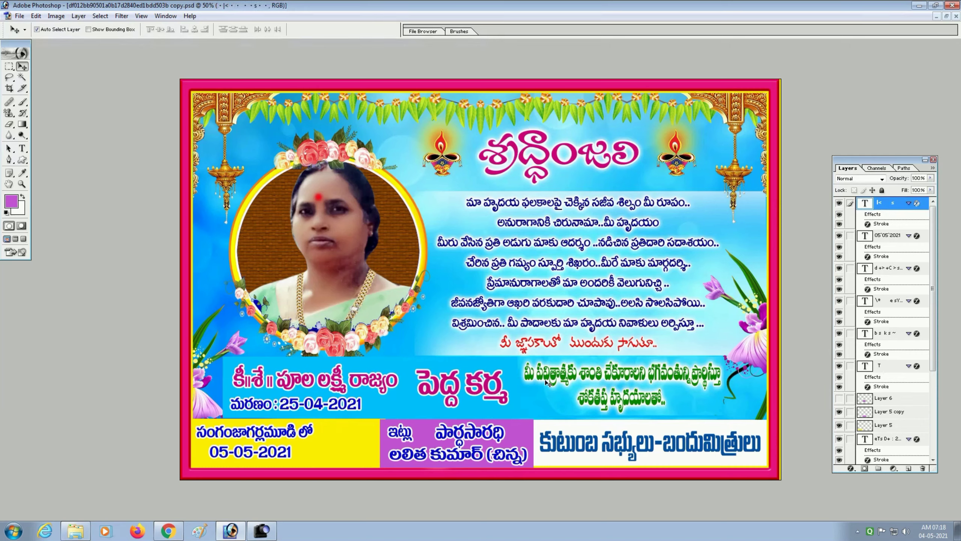
# Show Layer 6's purple box behind పెద్ద కర్మ and enlarge it to about 109% by 103.5%.
pyautogui.click(838, 399)
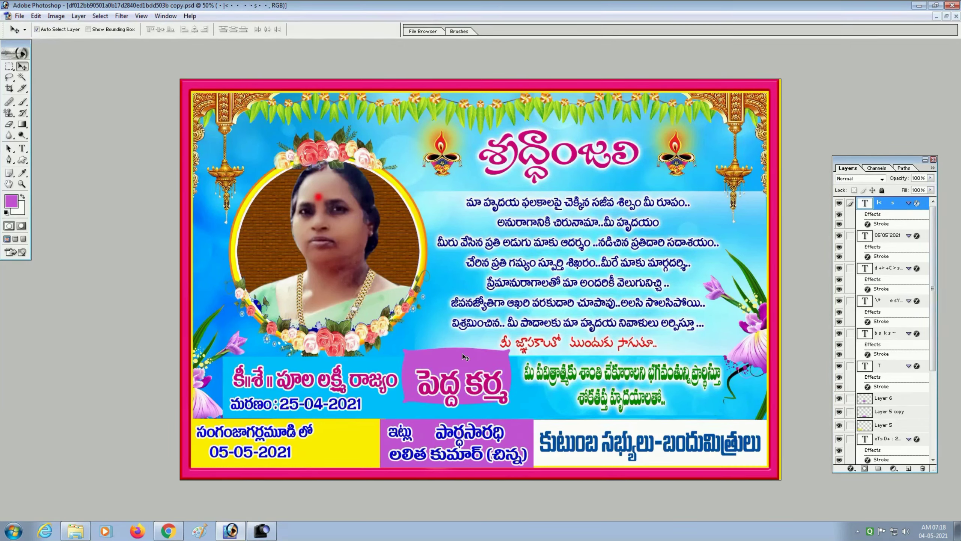
pyautogui.moveTo(463, 353); pyautogui.dragTo(468, 367)
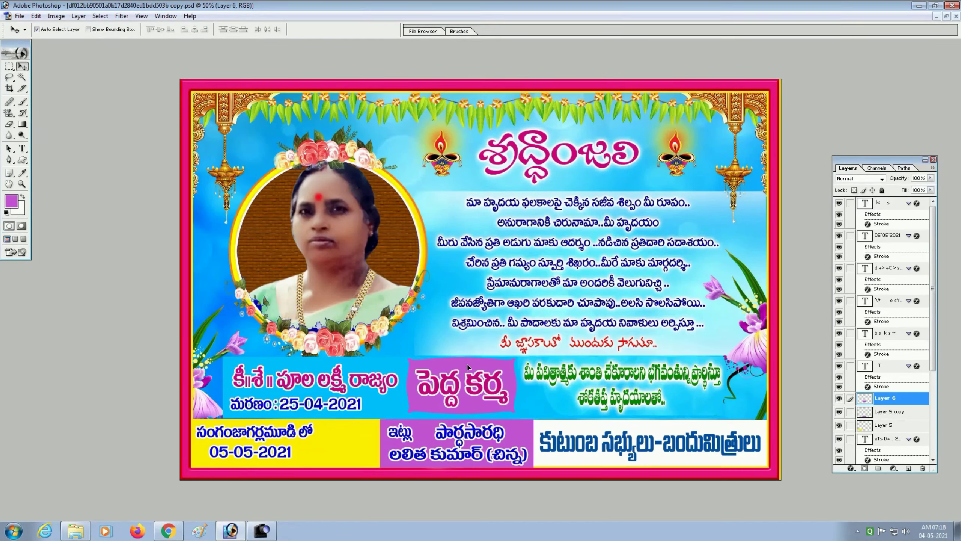
pyautogui.hotkey('ctrl', 't')
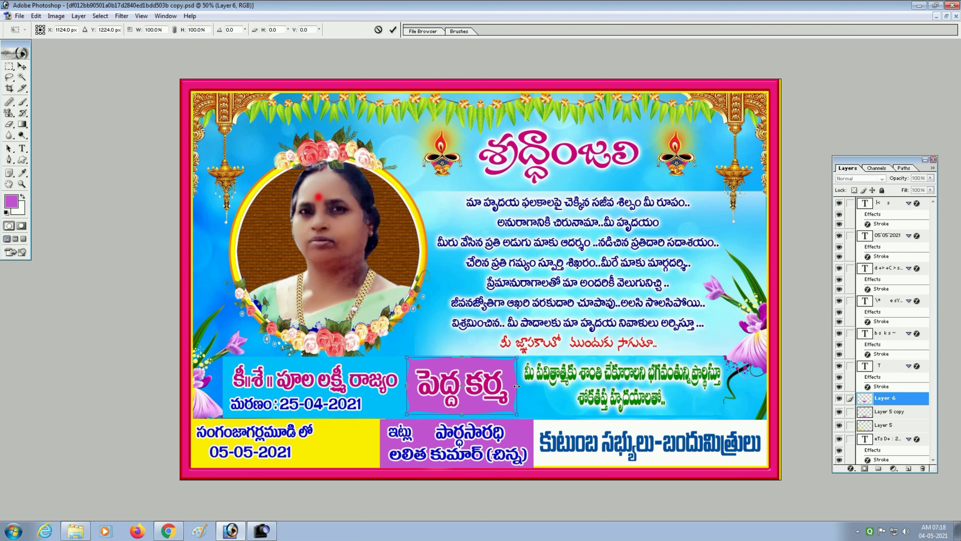
pyautogui.moveTo(517, 386); pyautogui.dragTo(521, 387)
pyautogui.moveTo(462, 414); pyautogui.dragTo(462, 416)
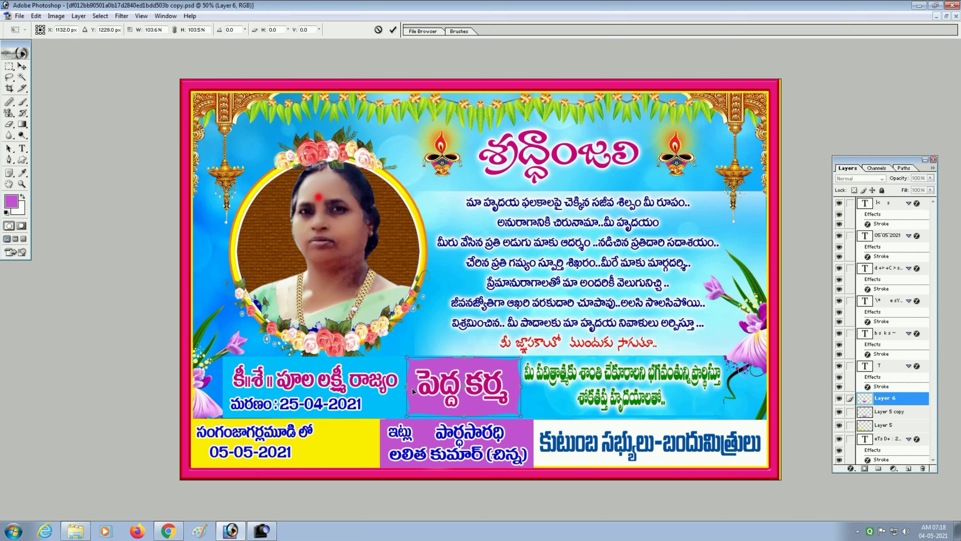
pyautogui.moveTo(408, 387); pyautogui.dragTo(402, 387)
pyautogui.press('Return')
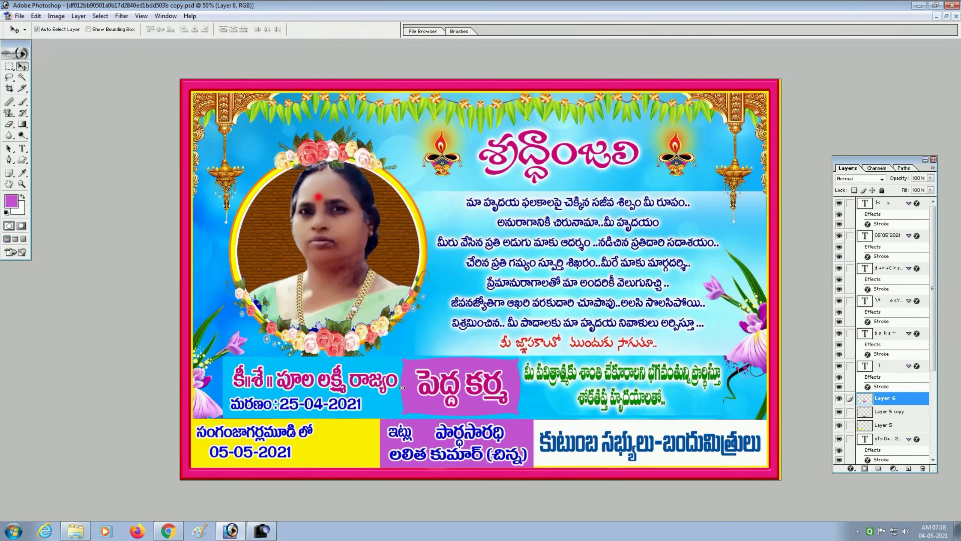
# Give Layer 6 a drop shadow, a larger bevel and emboss, and a 10 px EED9D9 stroke.
pyautogui.click(852, 468)
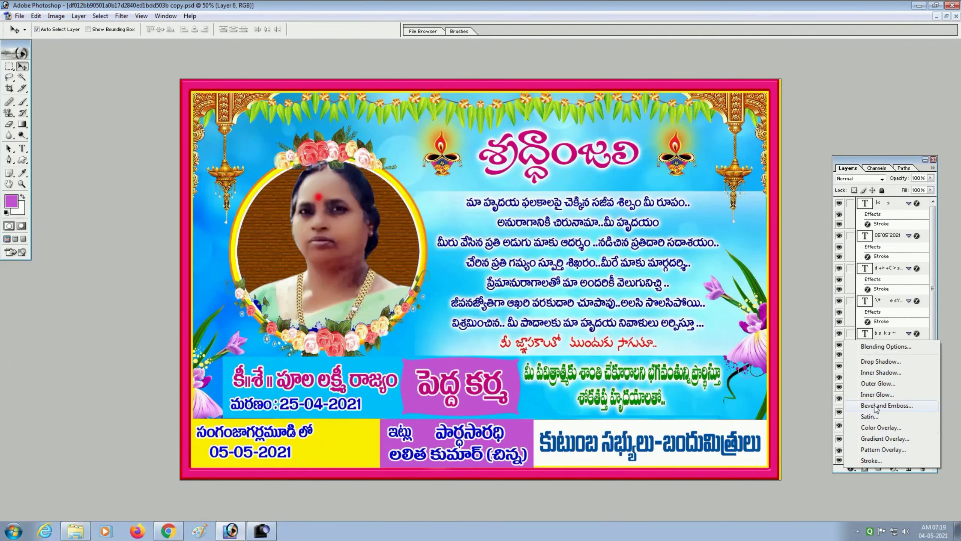
pyautogui.click(874, 406)
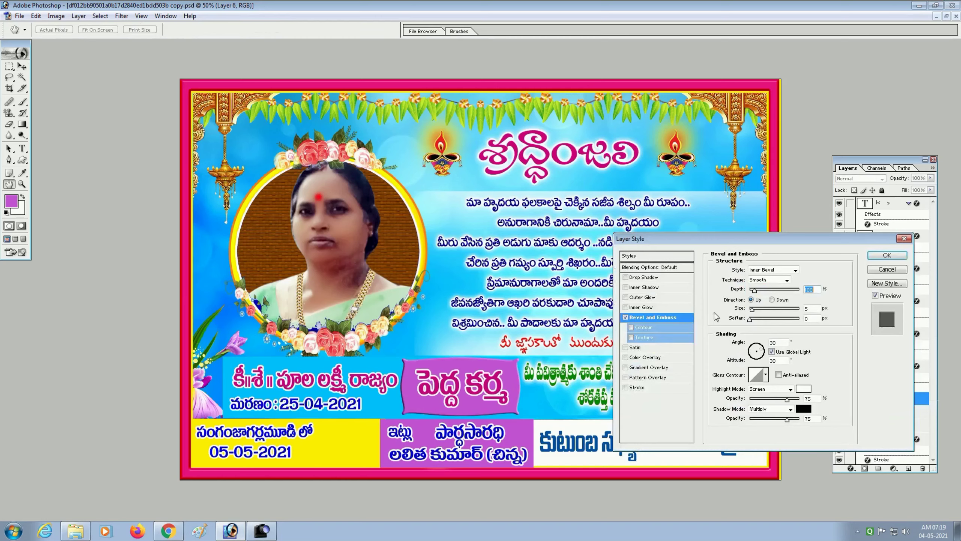
pyautogui.click(646, 277)
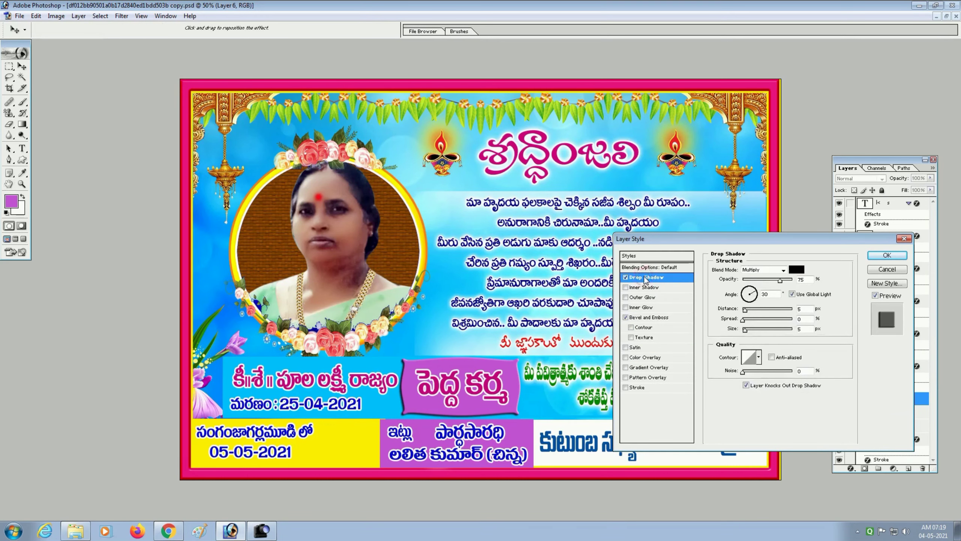
pyautogui.click(637, 387)
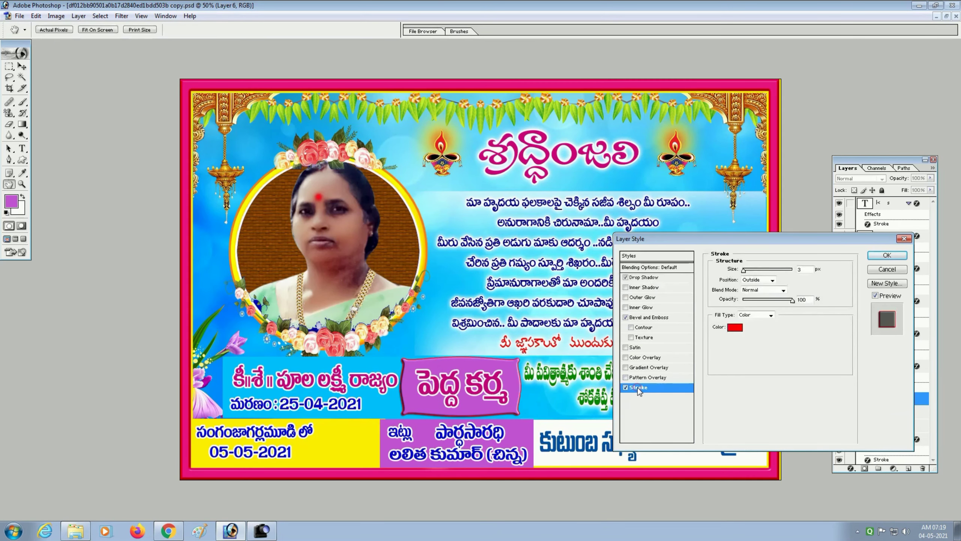
pyautogui.click(735, 327)
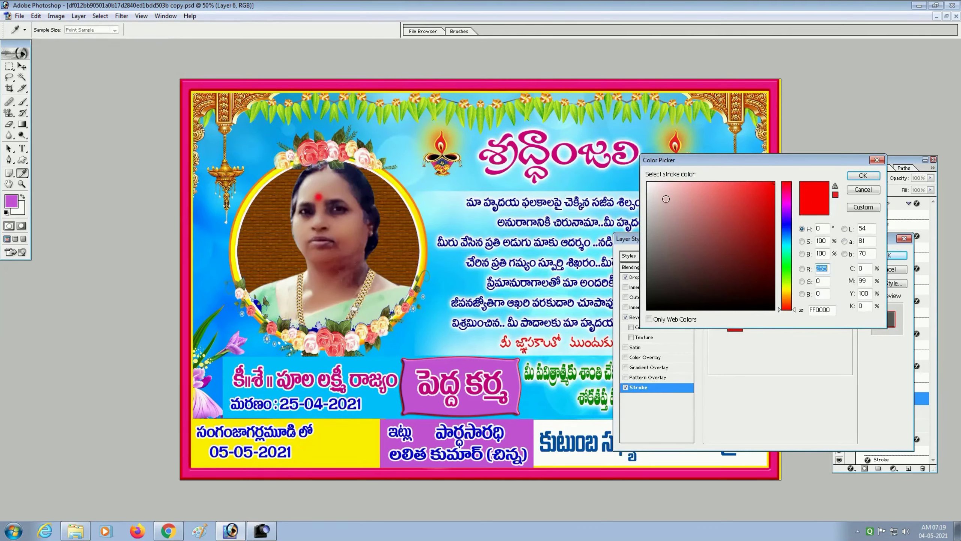
pyautogui.click(658, 191)
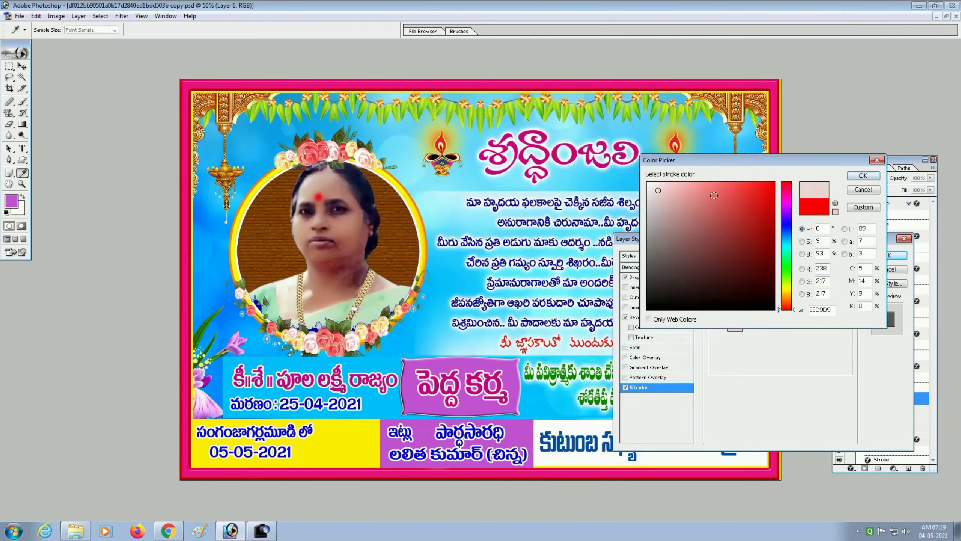
pyautogui.click(861, 176)
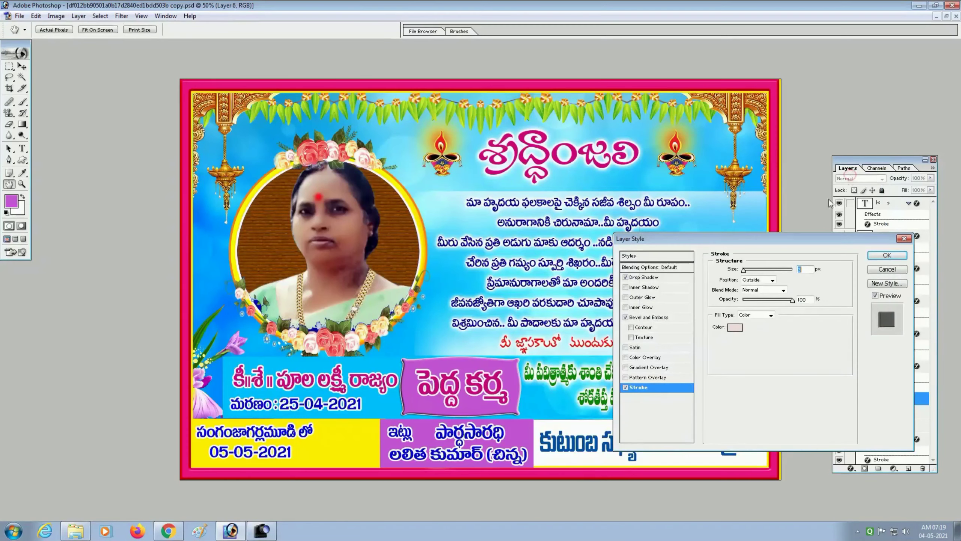
pyautogui.moveTo(743, 271); pyautogui.dragTo(746, 274)
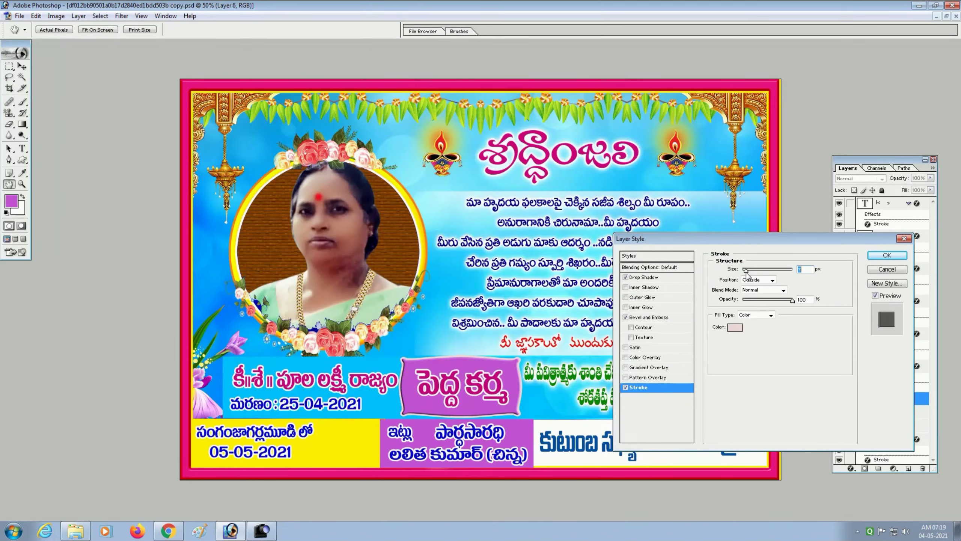
pyautogui.click(649, 319)
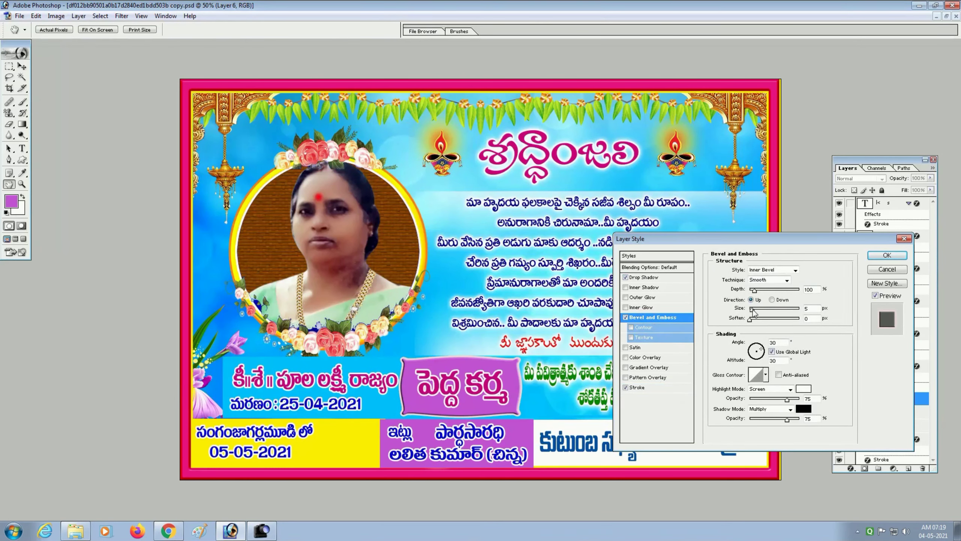
pyautogui.moveTo(753, 312); pyautogui.dragTo(754, 312)
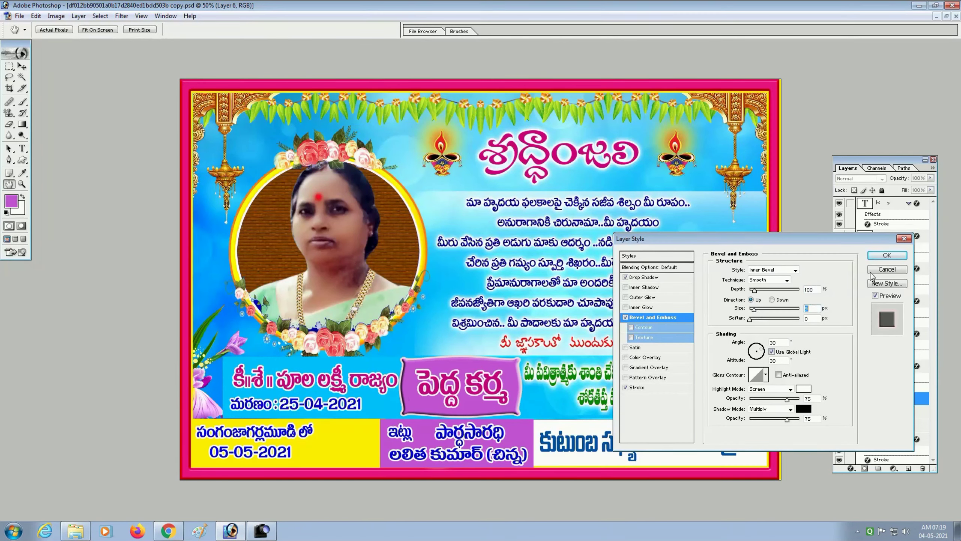
pyautogui.click(883, 256)
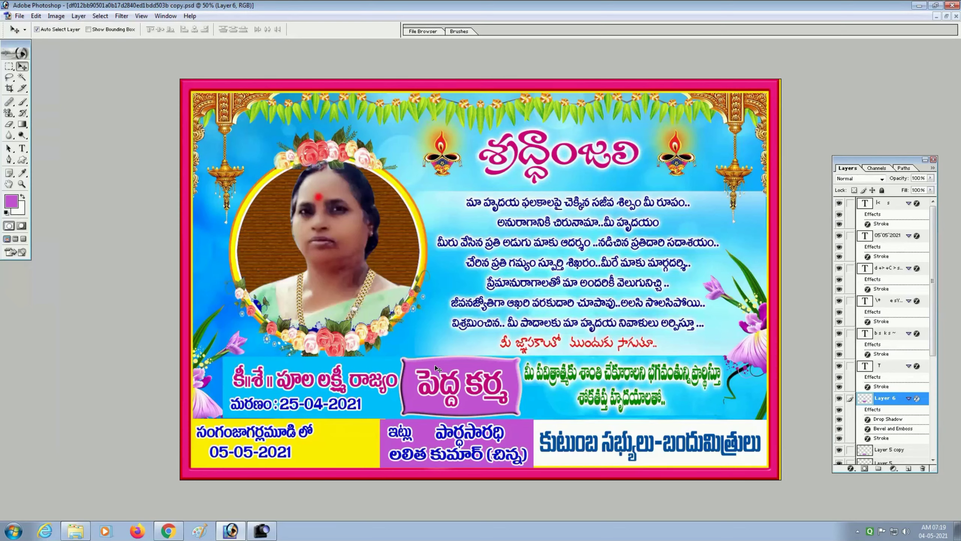
# Shrink the purple box to about 90% width and height, then nudge పెద్ద కర్మ right and down.
pyautogui.hotkey('ctrl', 't')
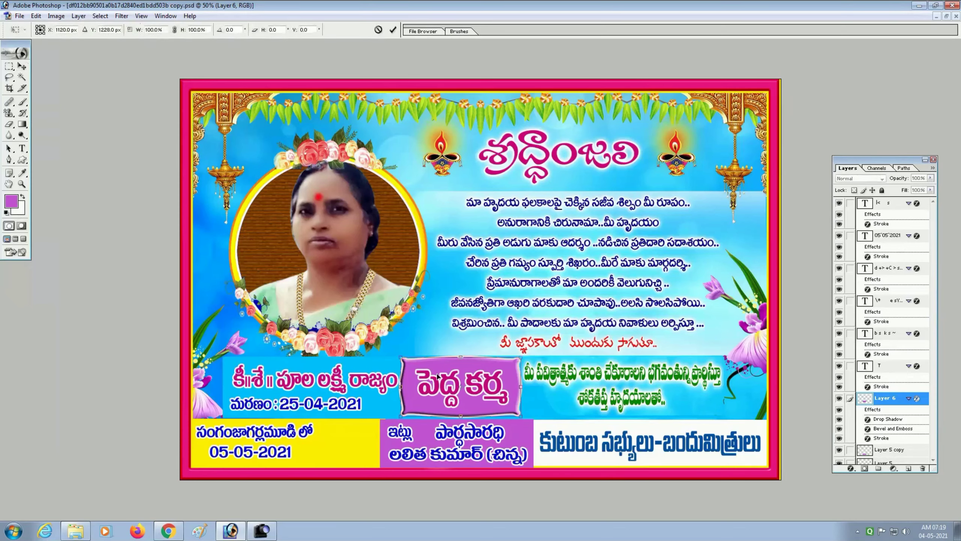
pyautogui.moveTo(399, 387); pyautogui.dragTo(408, 386)
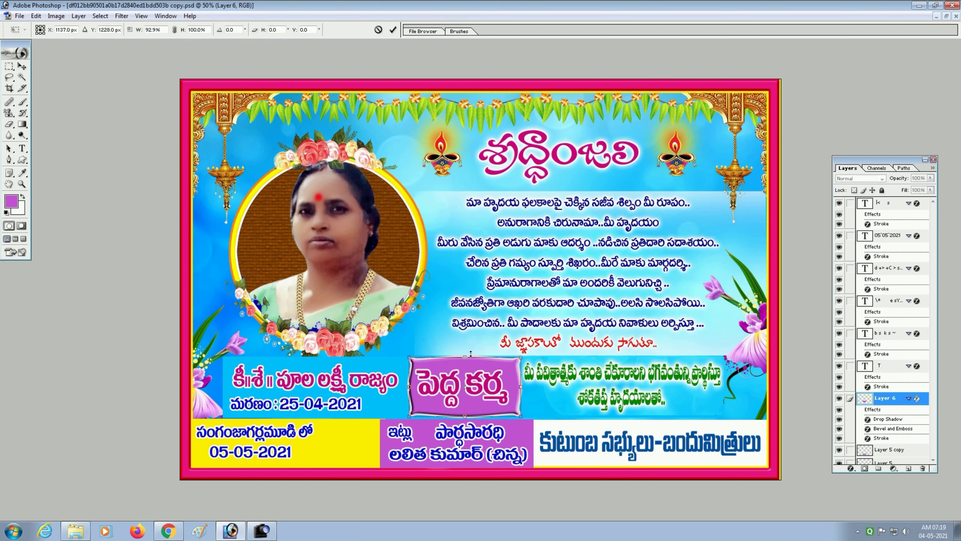
pyautogui.moveTo(462, 357); pyautogui.dragTo(461, 359)
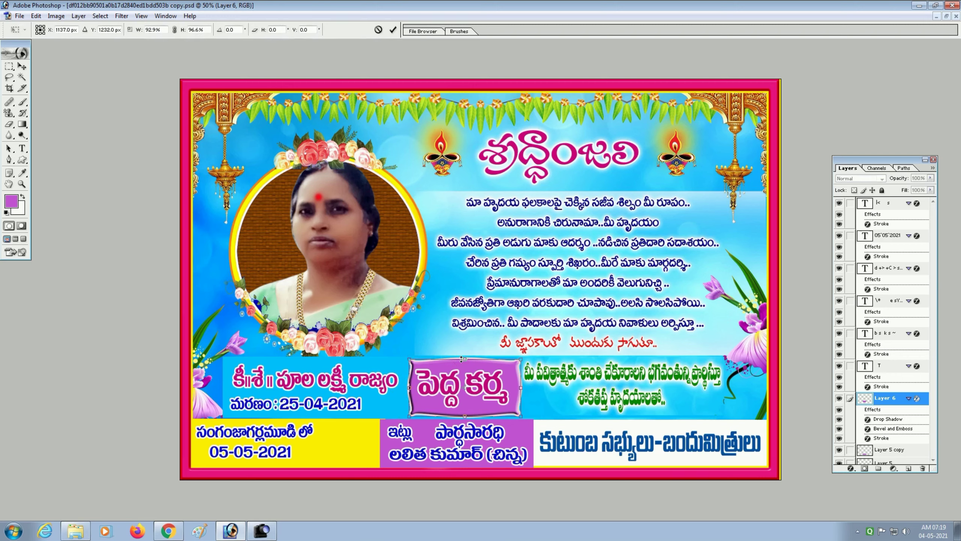
pyautogui.moveTo(521, 387); pyautogui.dragTo(518, 387)
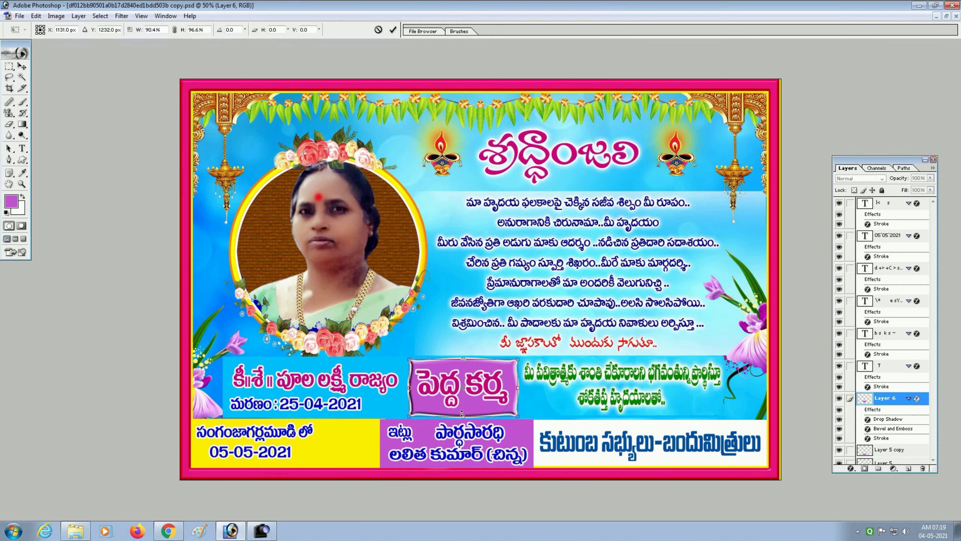
pyautogui.moveTo(463, 413); pyautogui.dragTo(468, 409)
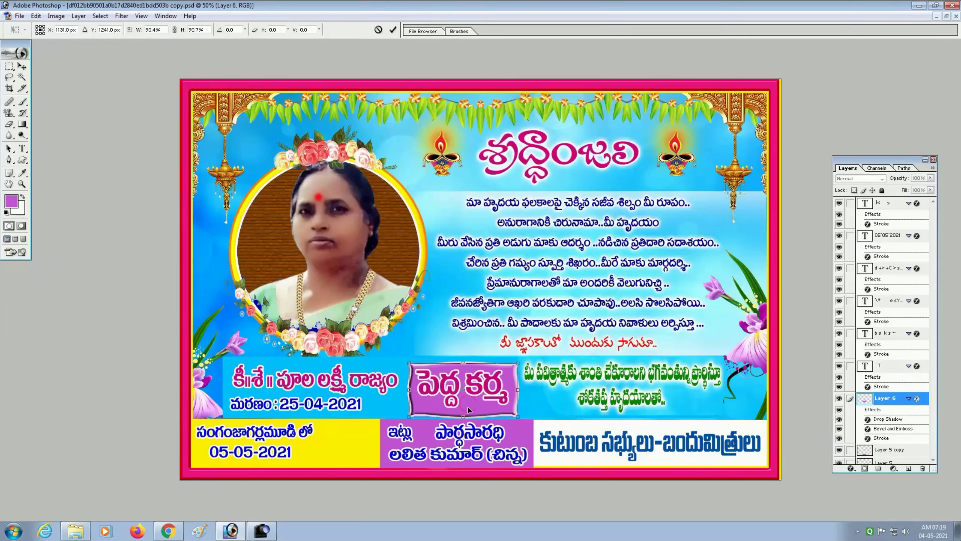
pyautogui.press('Return')
pyautogui.click(491, 401)
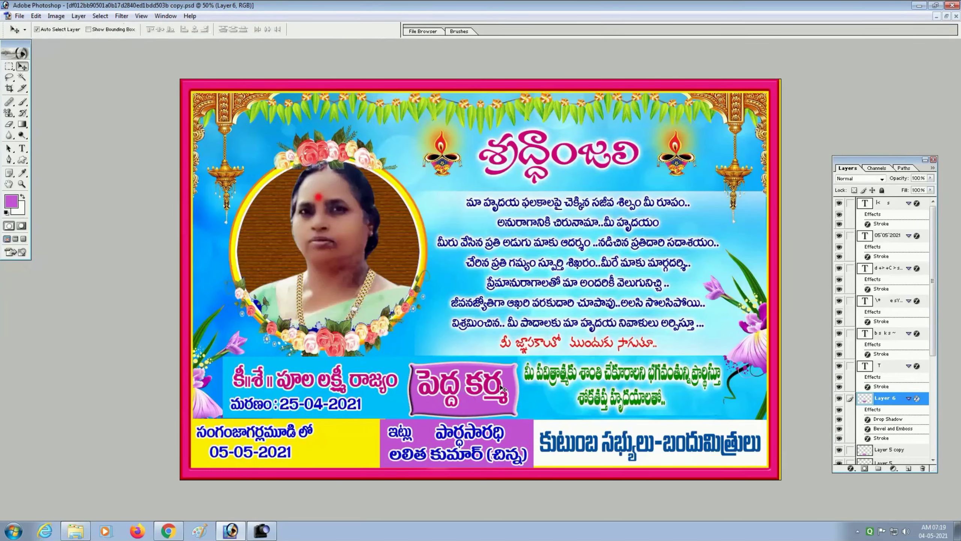
pyautogui.moveTo(500, 389); pyautogui.dragTo(503, 392)
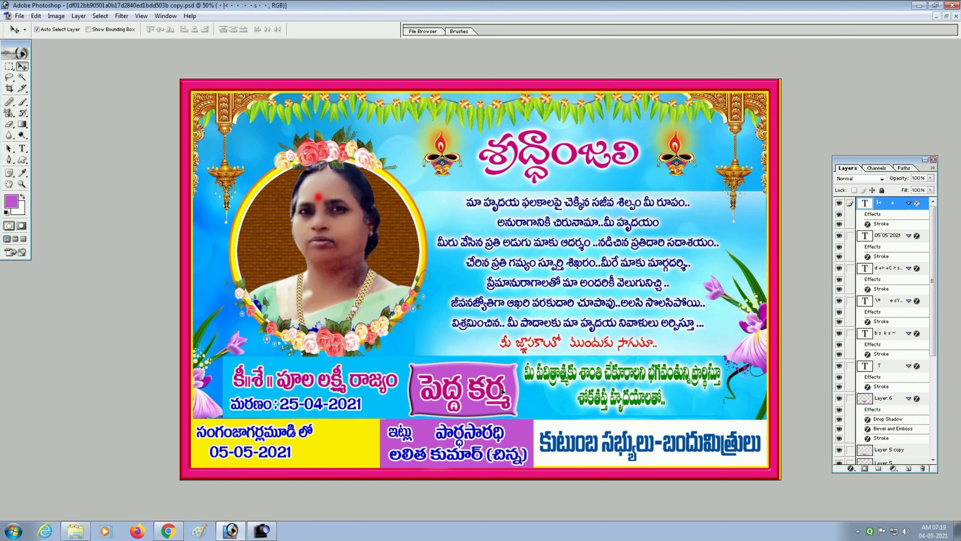
# Widen and heighten the సంగంజాగర్లమూడి లో text, then shift 05-05-2021 right beneath it.
pyautogui.click(291, 432)
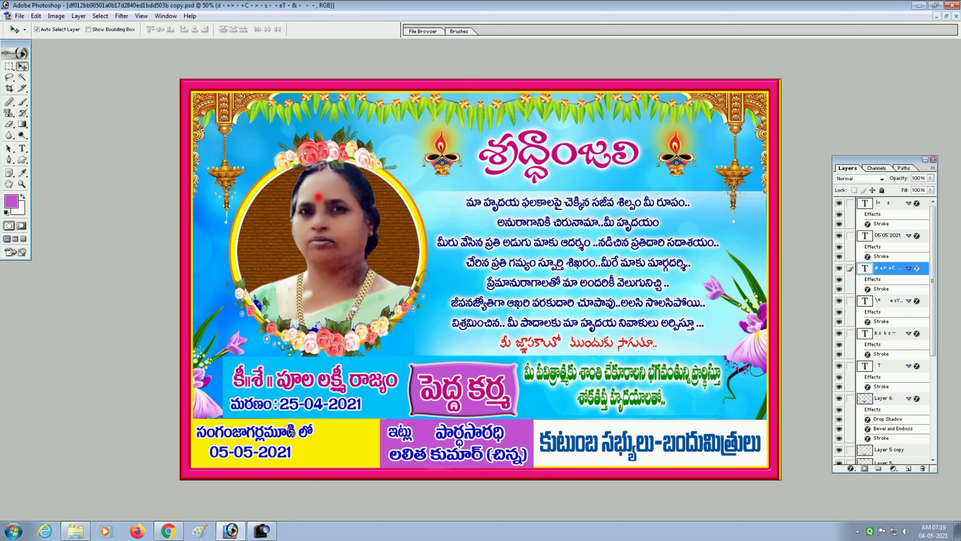
pyautogui.hotkey('ctrl', 't')
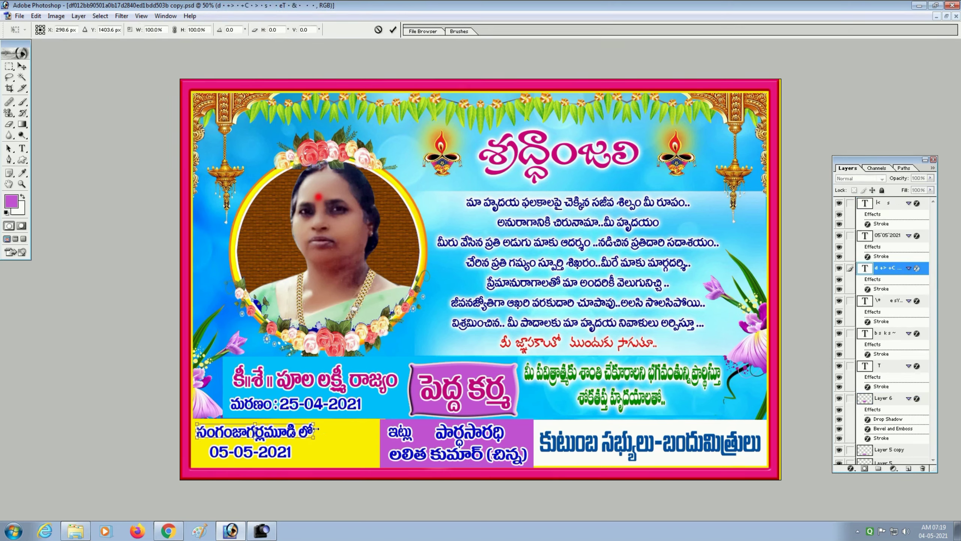
pyautogui.moveTo(316, 429); pyautogui.dragTo(368, 430)
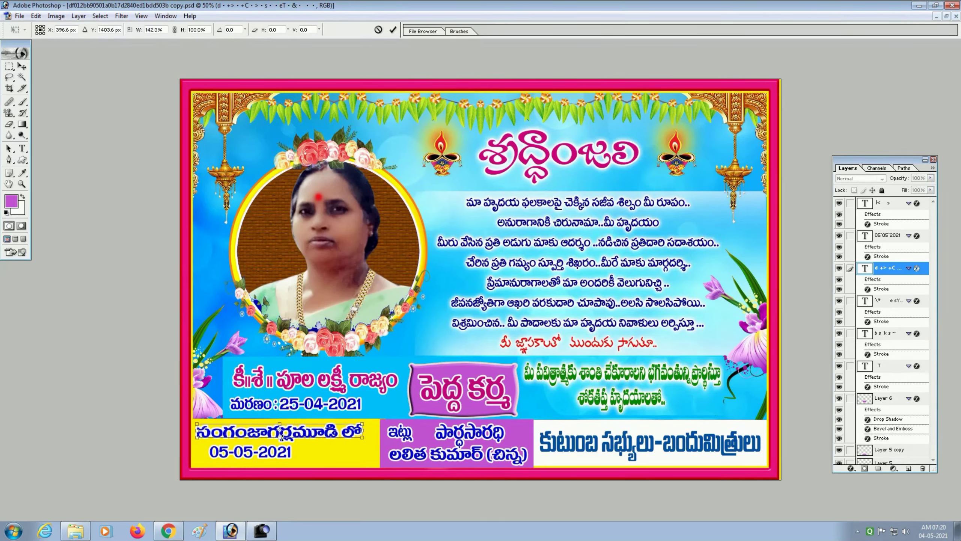
pyautogui.moveTo(282, 439); pyautogui.dragTo(282, 440)
pyautogui.press('Return')
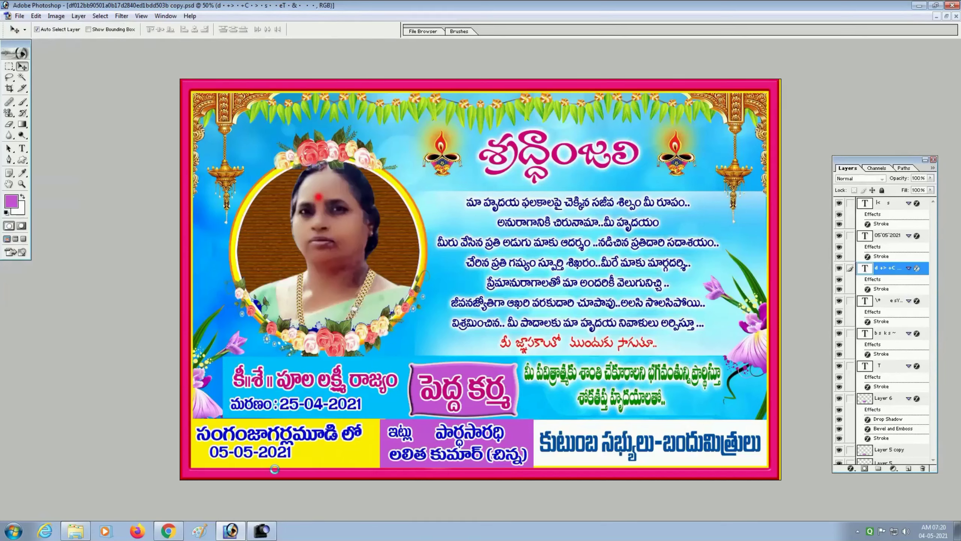
pyautogui.moveTo(265, 455); pyautogui.dragTo(292, 458)
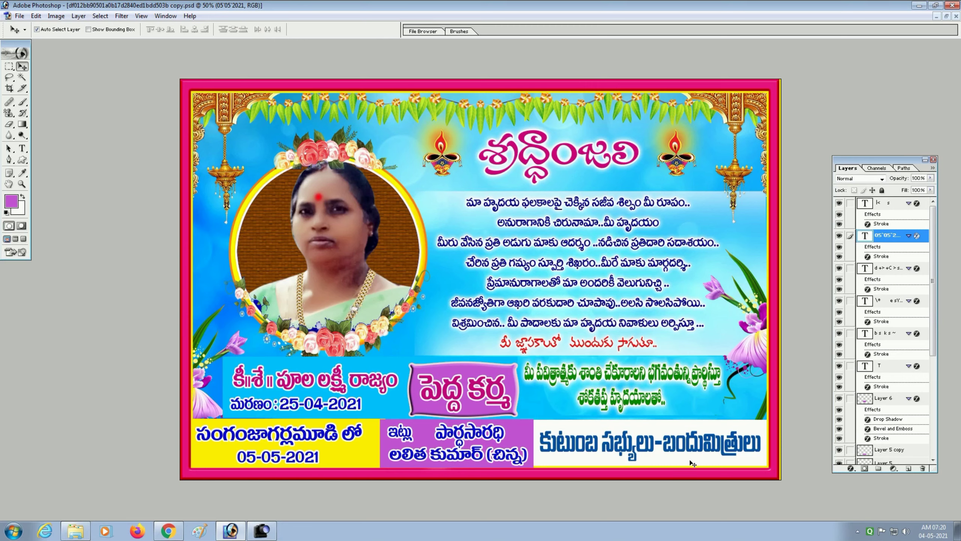
pyautogui.hotkey('ctrl', 'shift', 's')
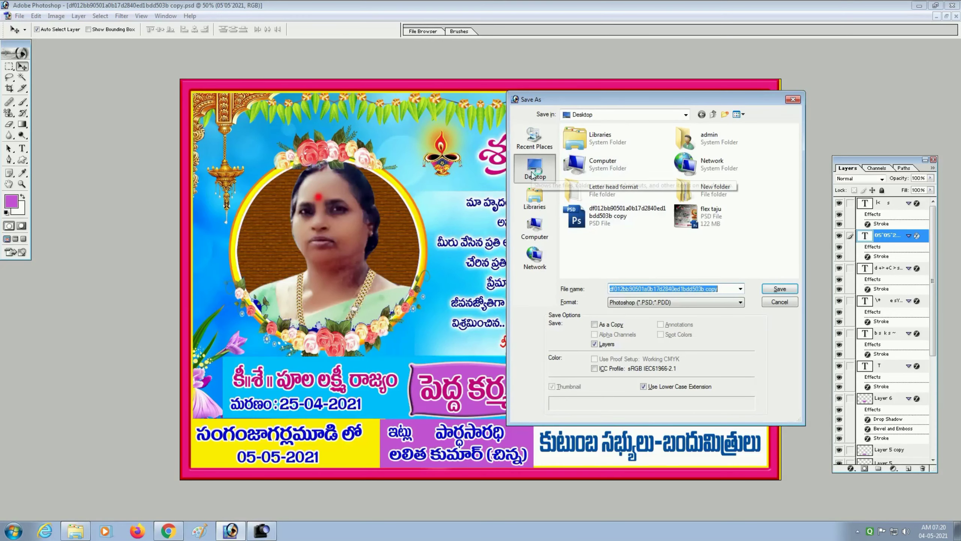
# Save the banner to the Desktop as a JPEG at quality 12, Baseline Standard.
pyautogui.click(739, 302)
pyautogui.click(667, 351)
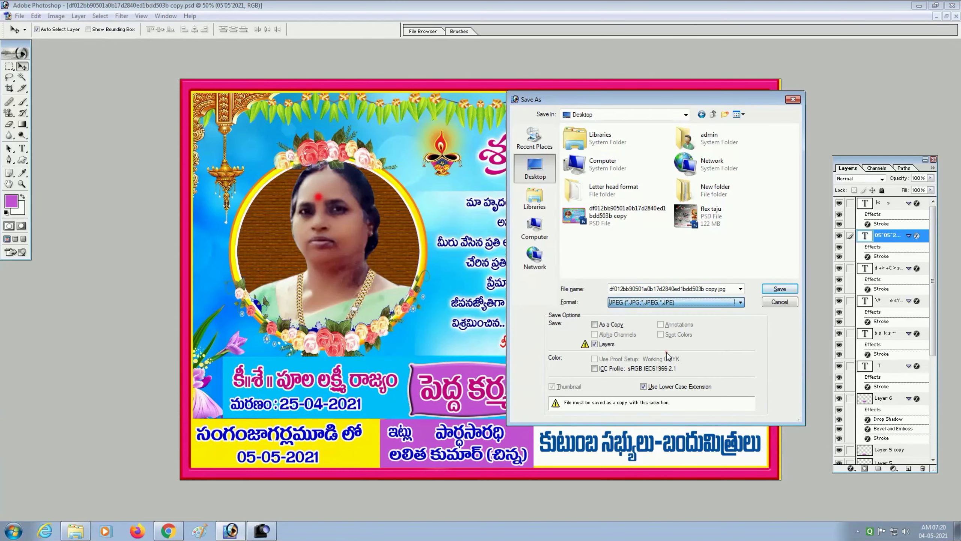
pyautogui.click(780, 289)
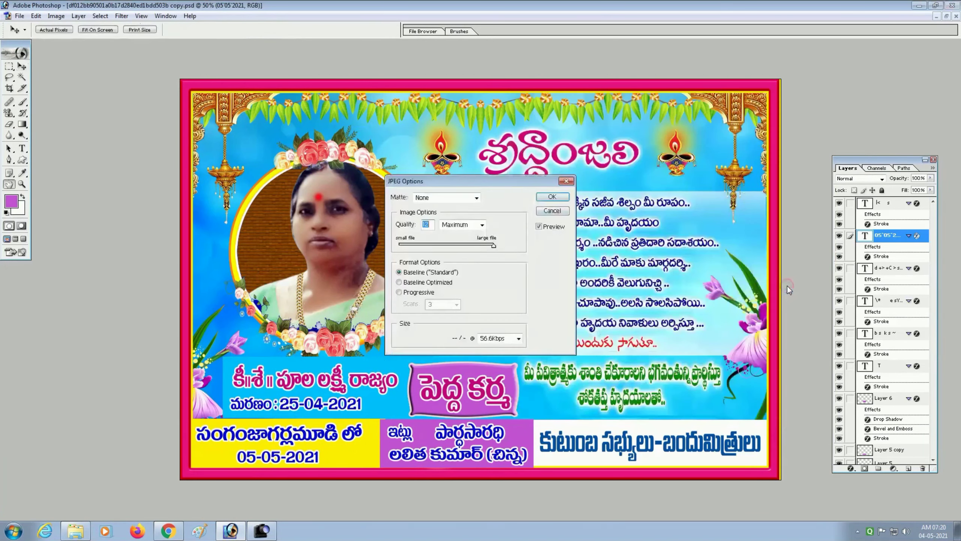
pyautogui.click(545, 196)
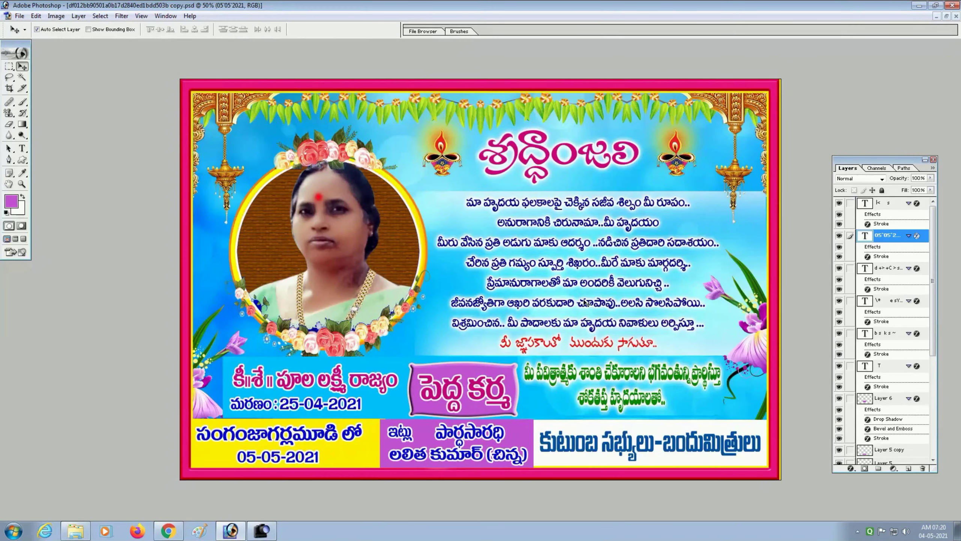